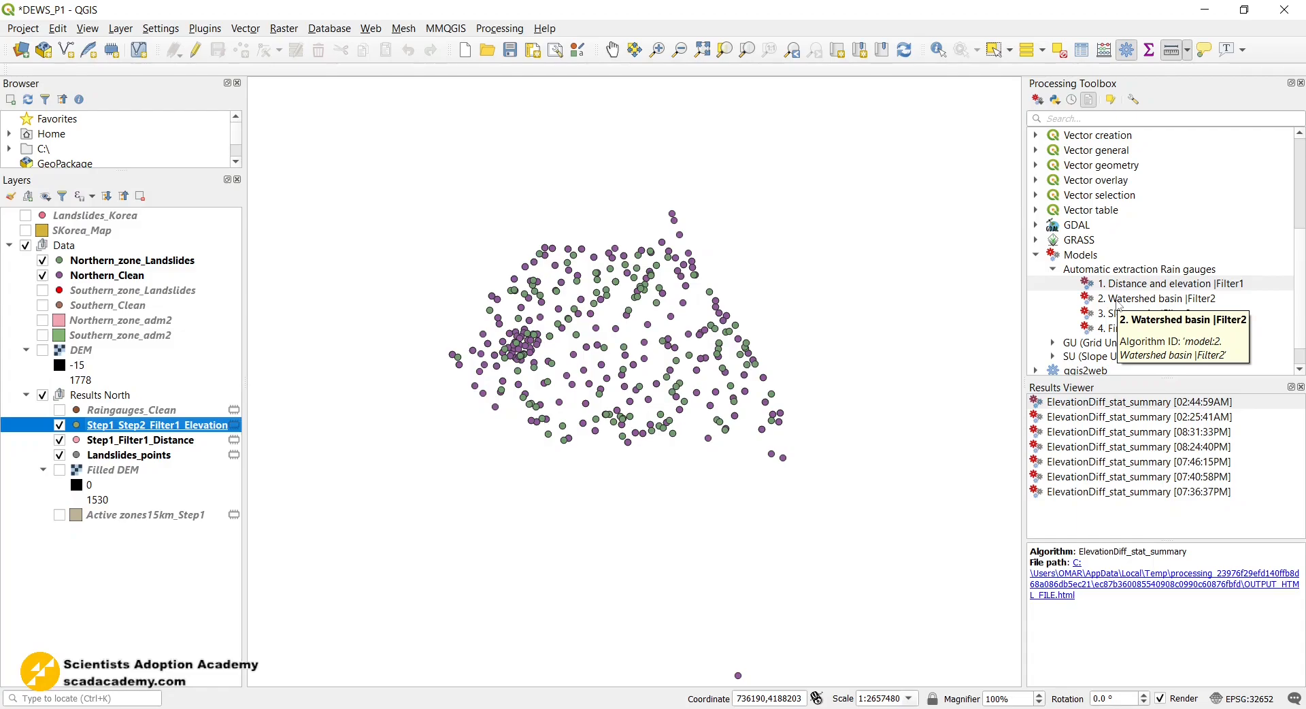
Hide the Landslides_points layer, then open the Watershed basin |Filter2 model with Filled DEM and Landslides_points as its first two inputs
{"action": "left_click", "coordinate": [59, 454]}
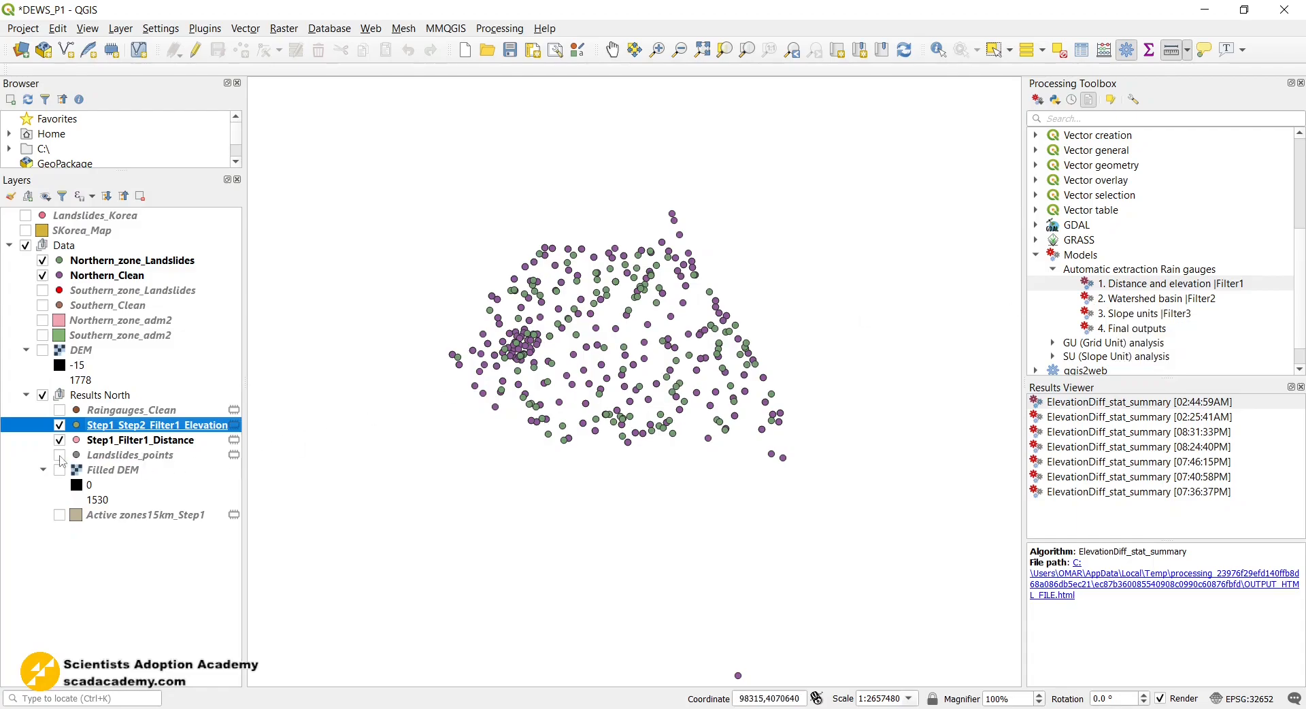
{"action": "double_click", "coordinate": [1110, 297]}
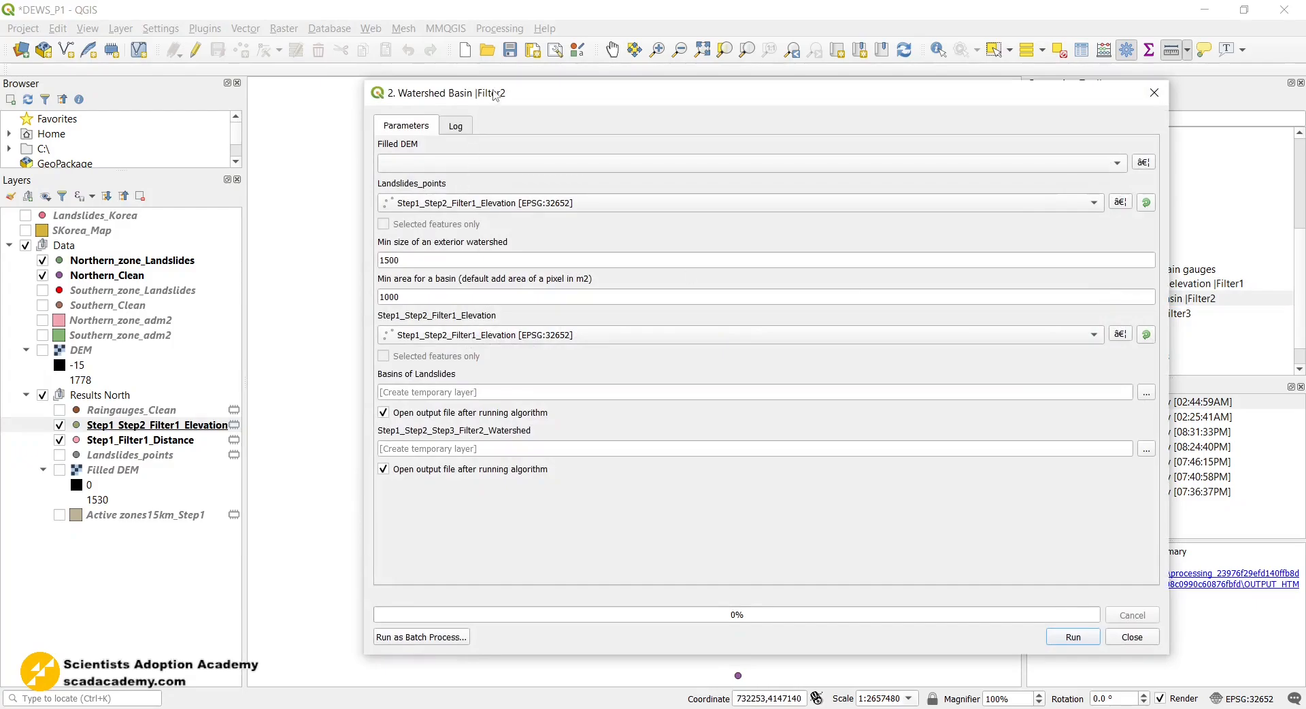
{"action": "left_click", "coordinate": [401, 171]}
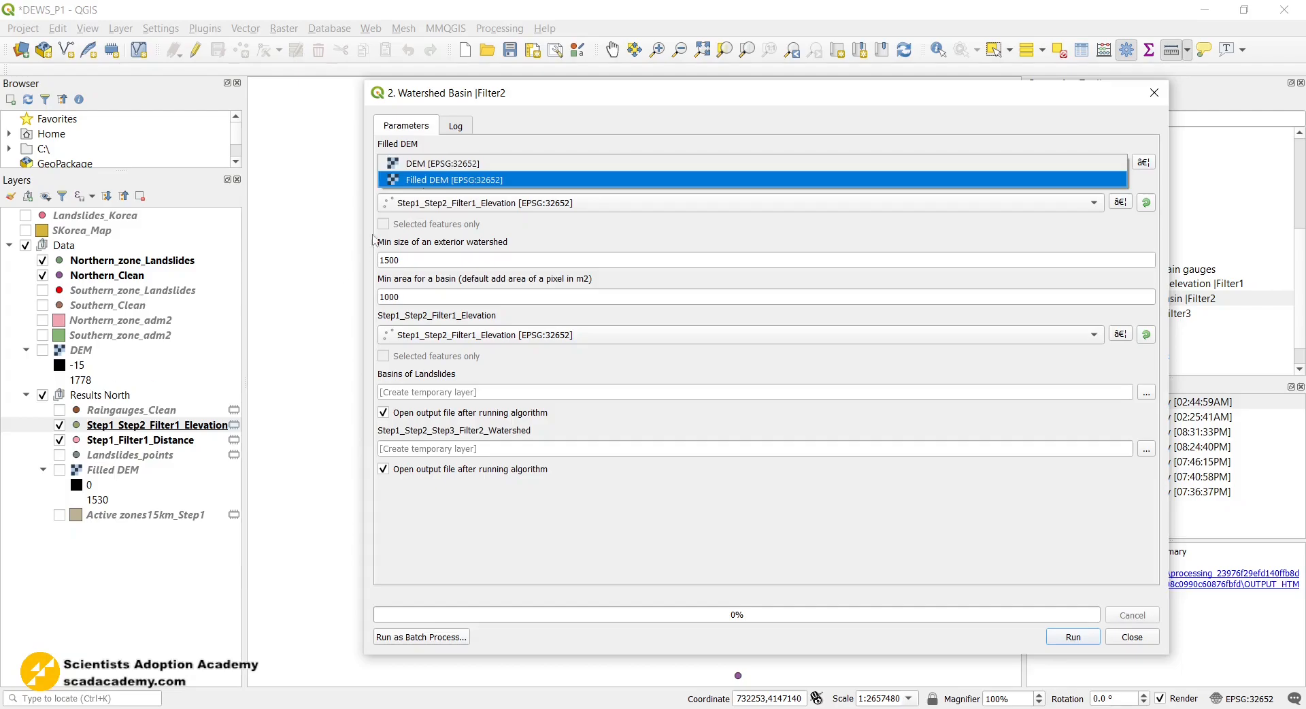
{"action": "left_click", "coordinate": [420, 181]}
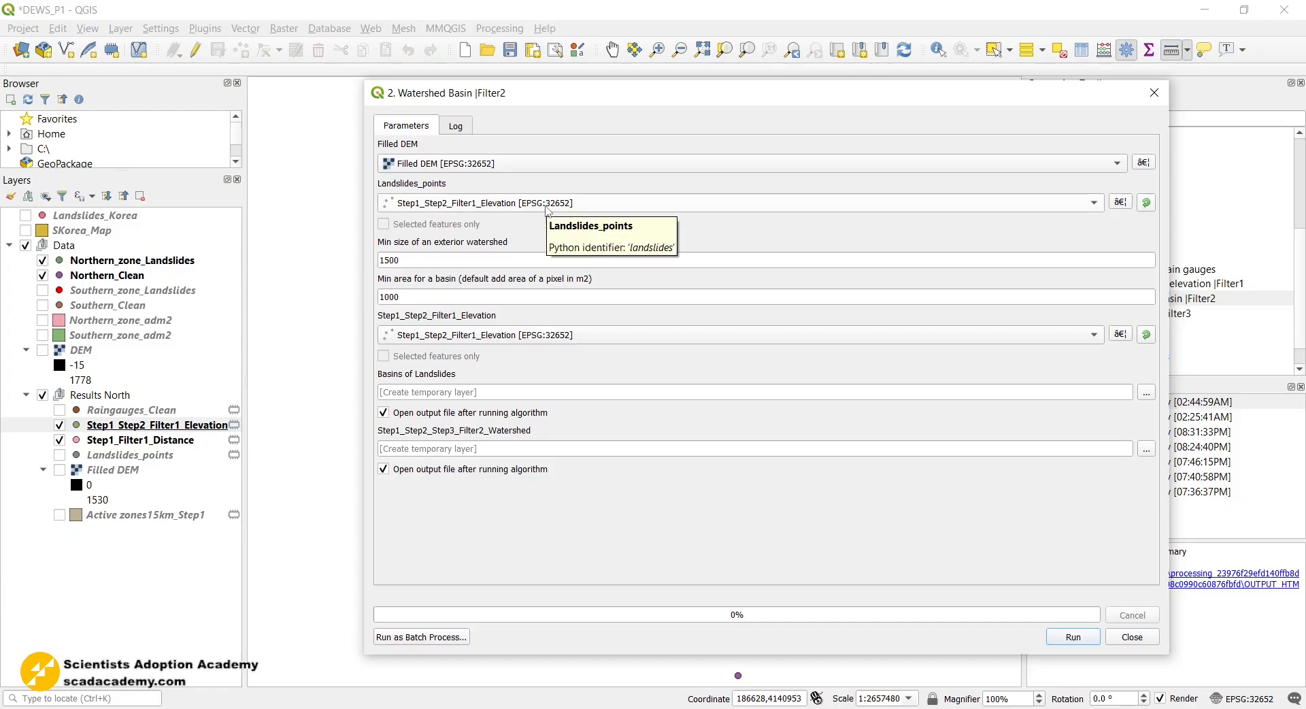
{"action": "left_click", "coordinate": [419, 203]}
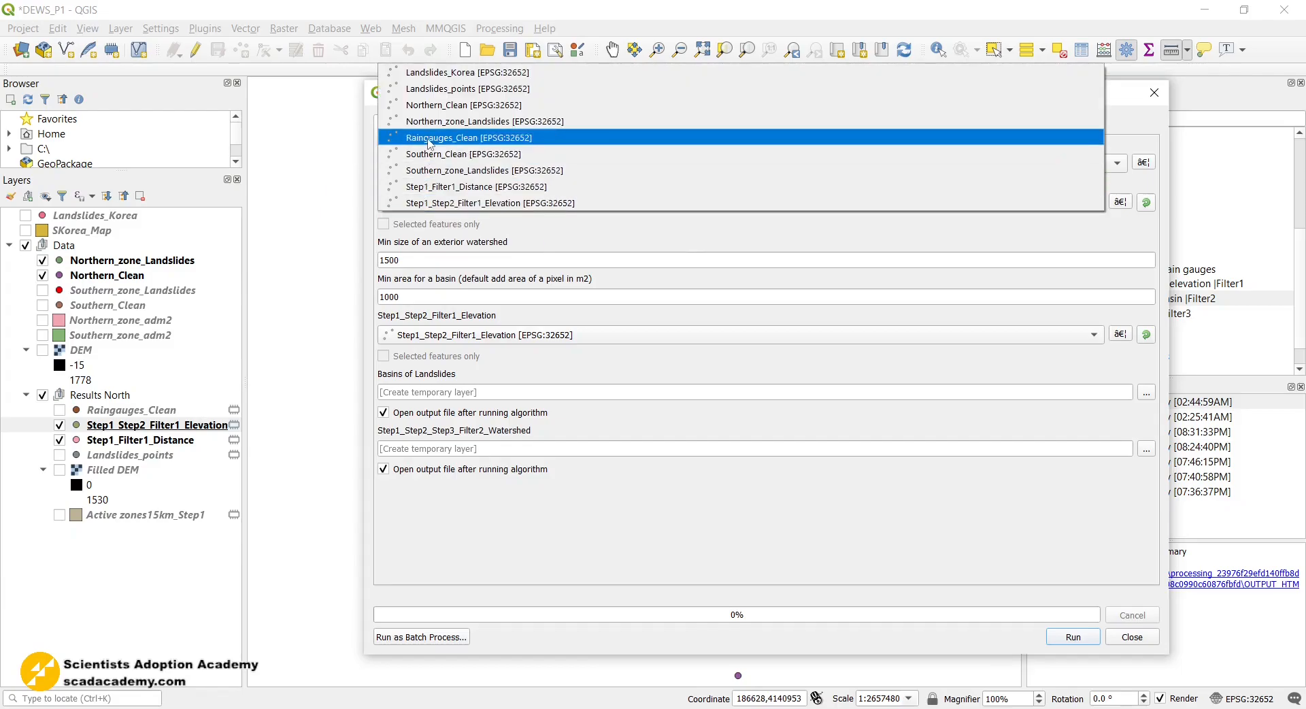
{"action": "left_click", "coordinate": [474, 89]}
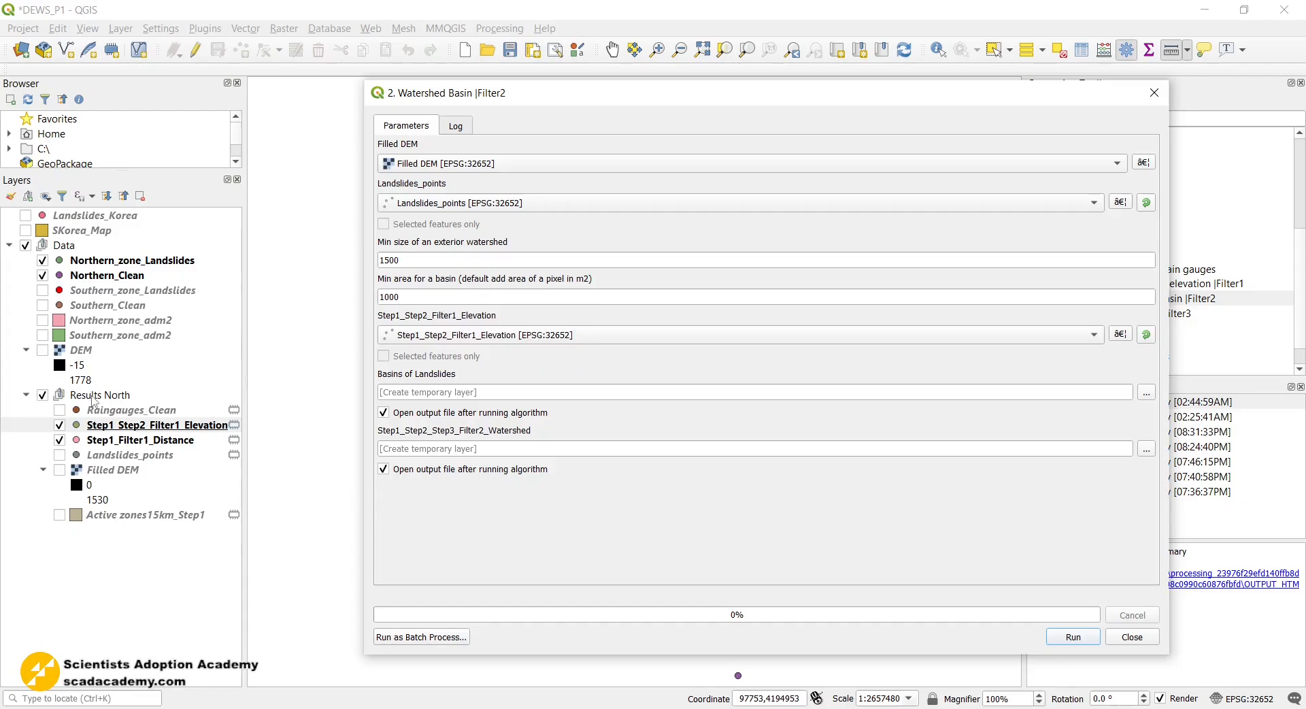
Check the pixel size of the Filled DEM layer in its layer properties
{"action": "right_click", "coordinate": [97, 473]}
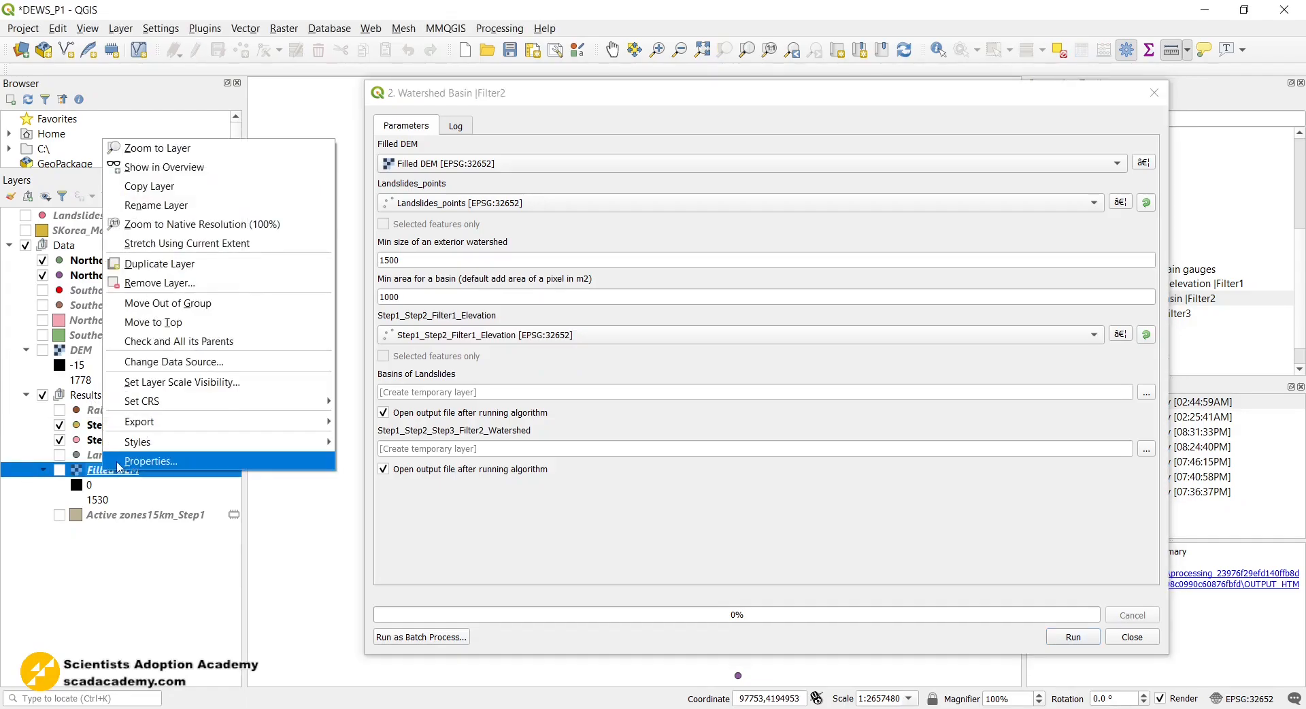
{"action": "left_click", "coordinate": [121, 462]}
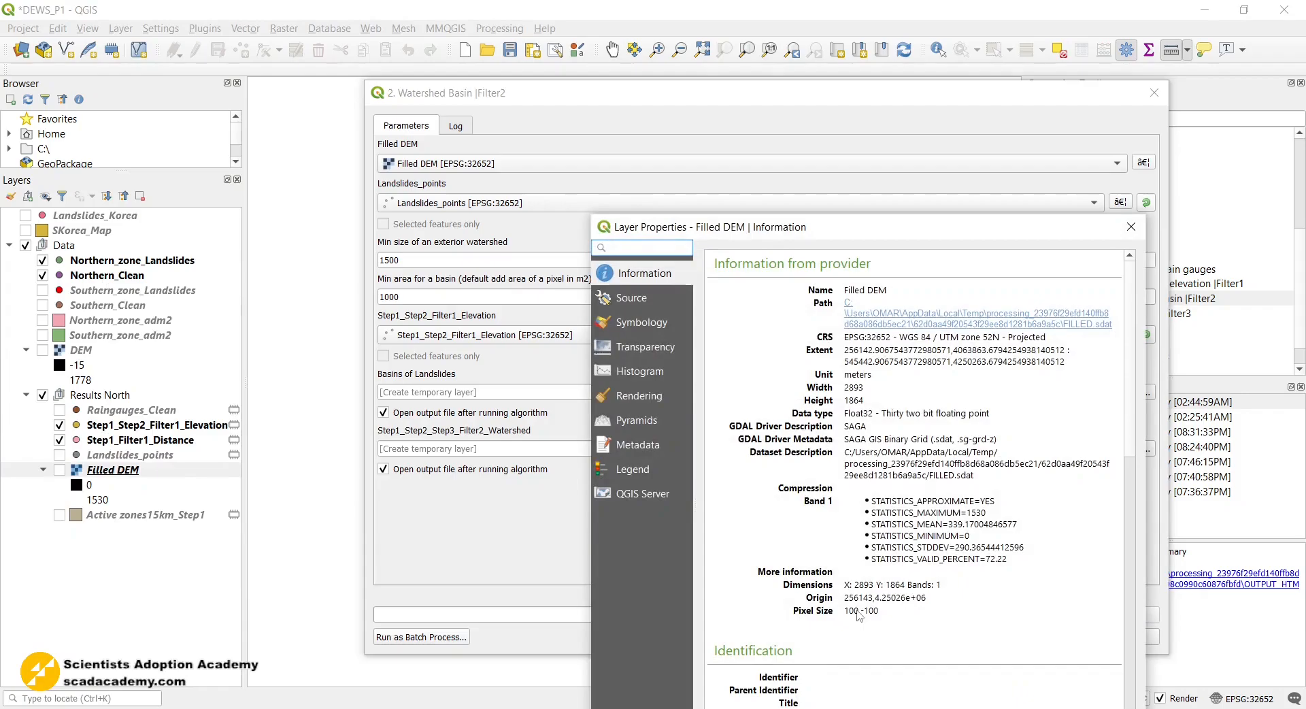
{"action": "left_click", "coordinate": [1129, 228]}
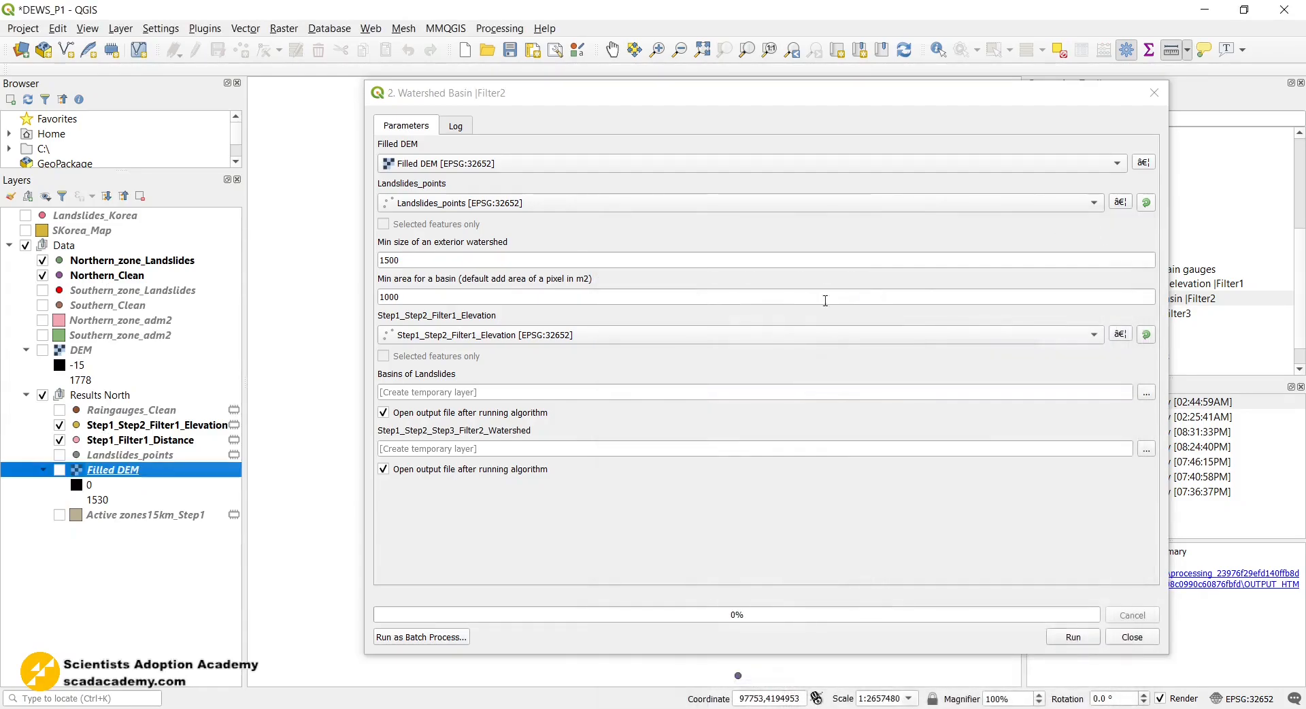
Set the minimum basin area to 10000 and use Step1_Step2_Filter1_Elevation as the elevation-filtered rain gauge input
{"action": "left_click", "coordinate": [398, 298]}
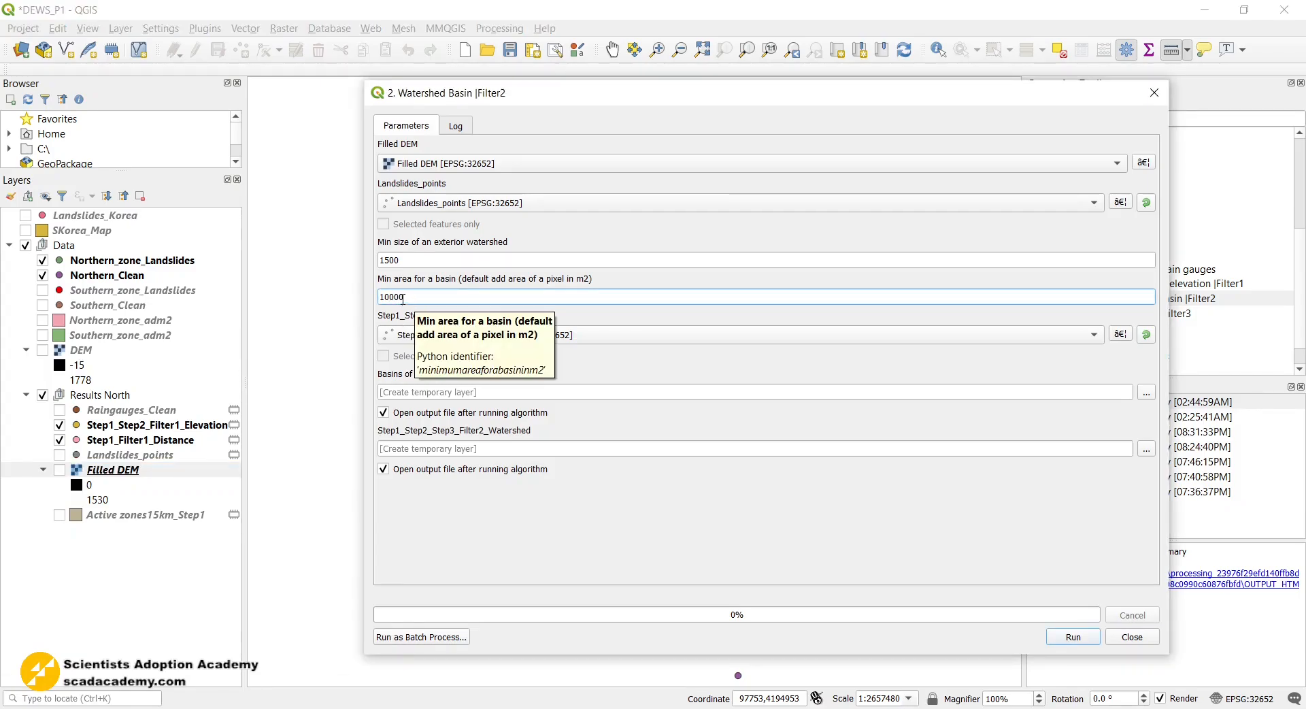
{"action": "left_click_drag", "start_coordinate": [390, 298], "coordinate": [378, 300]}
{"action": "left_click", "coordinate": [412, 295]}
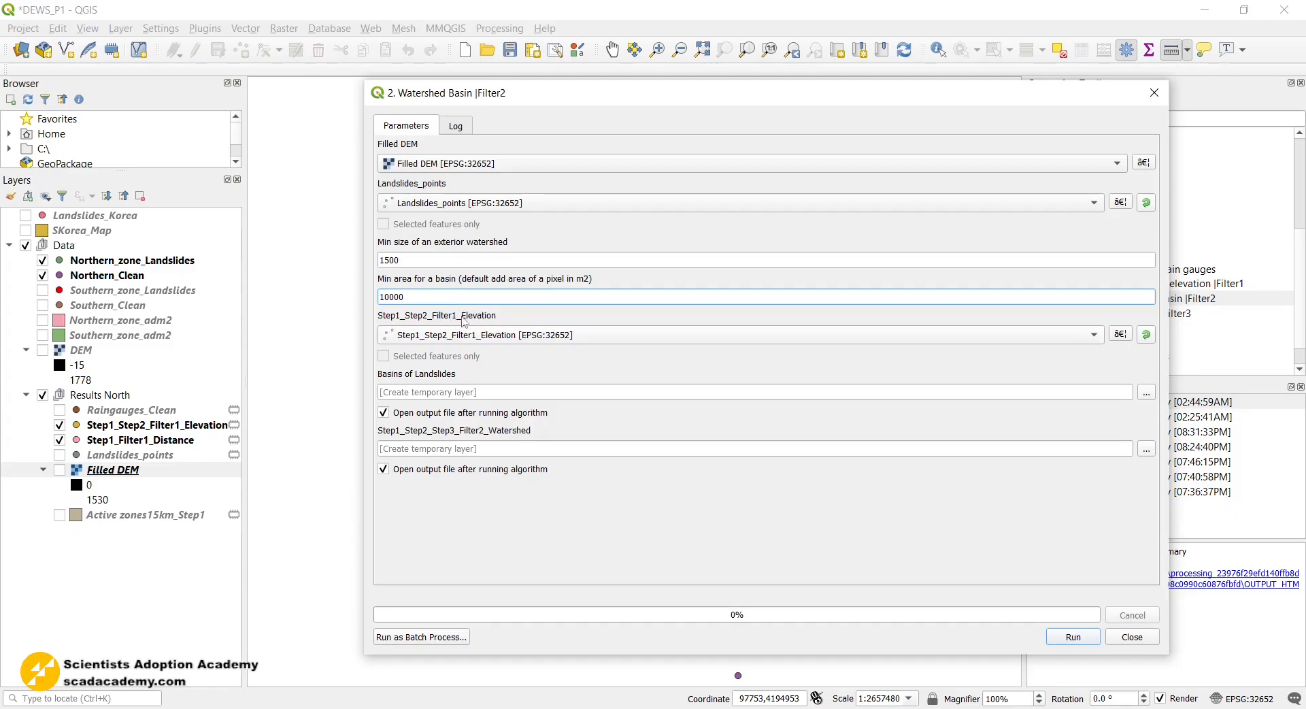
{"action": "left_click", "coordinate": [441, 335]}
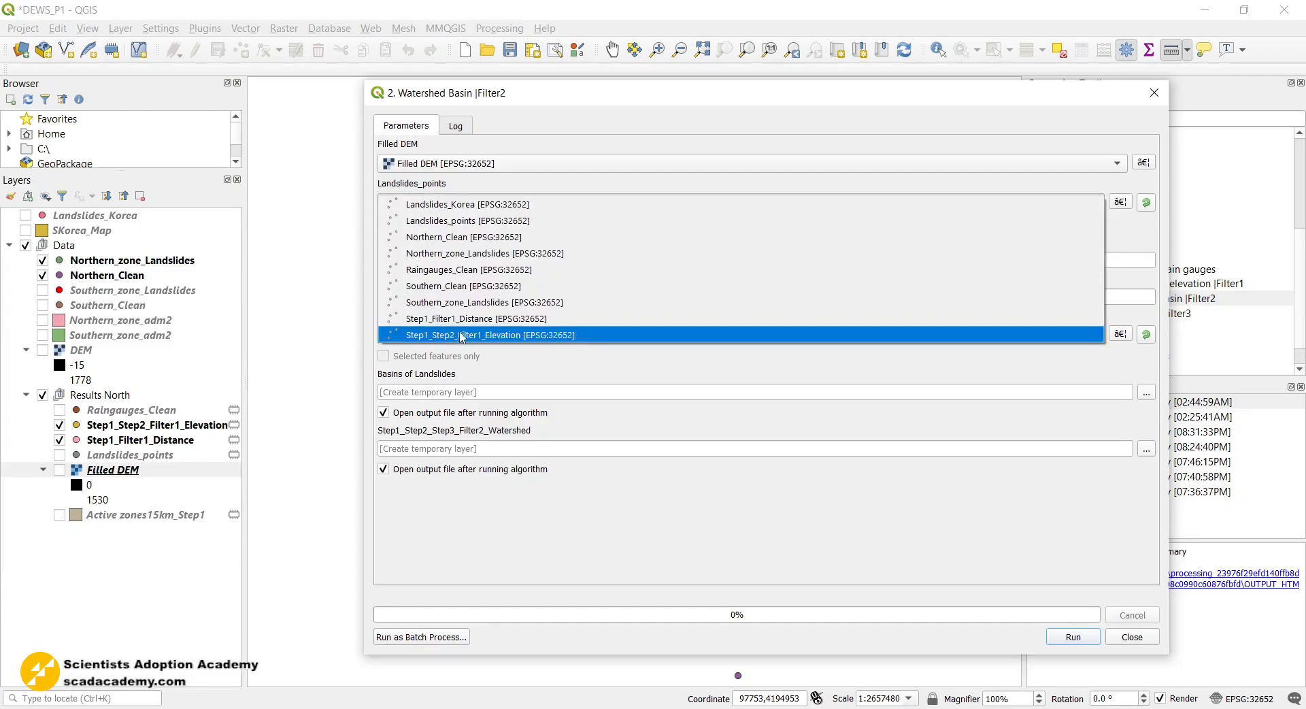
{"action": "left_click", "coordinate": [478, 336]}
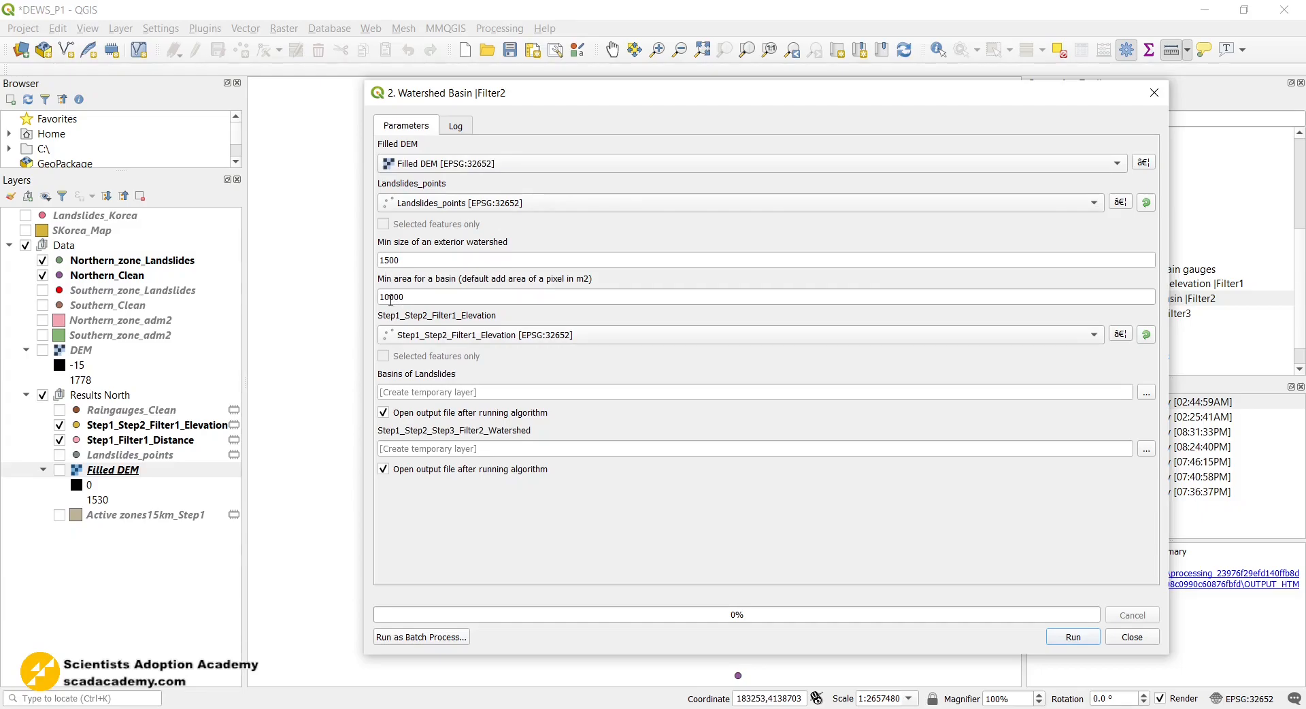
Run the watershed basin model with temporary outputs while the Results North group is selected, and close its dialog
{"action": "left_click", "coordinate": [410, 297]}
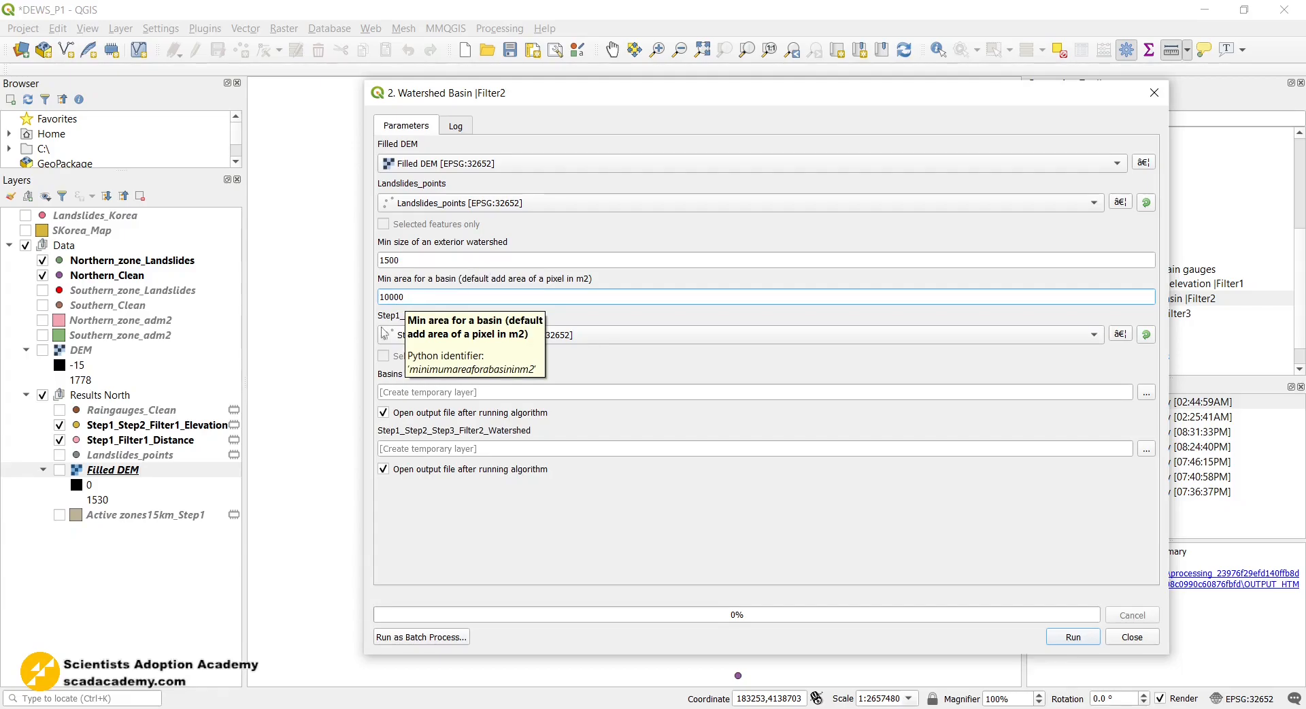
{"action": "left_click", "coordinate": [111, 398]}
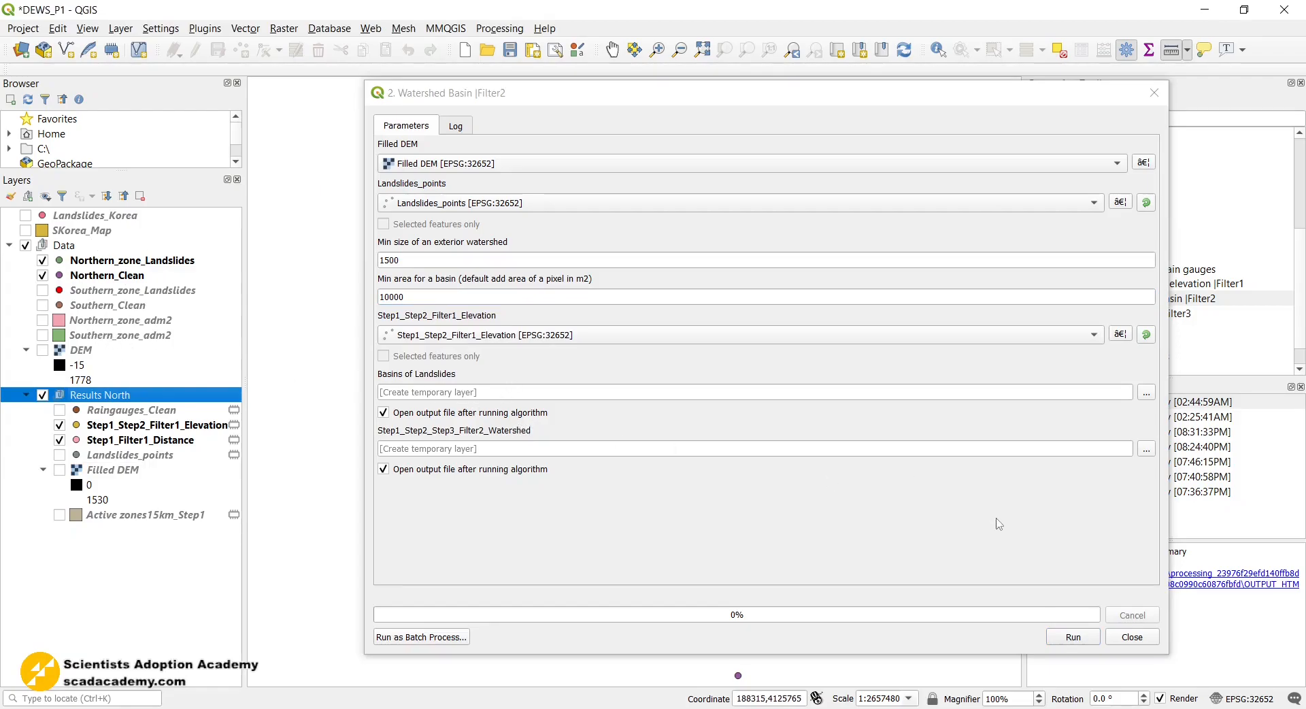
{"action": "left_click", "coordinate": [1069, 639]}
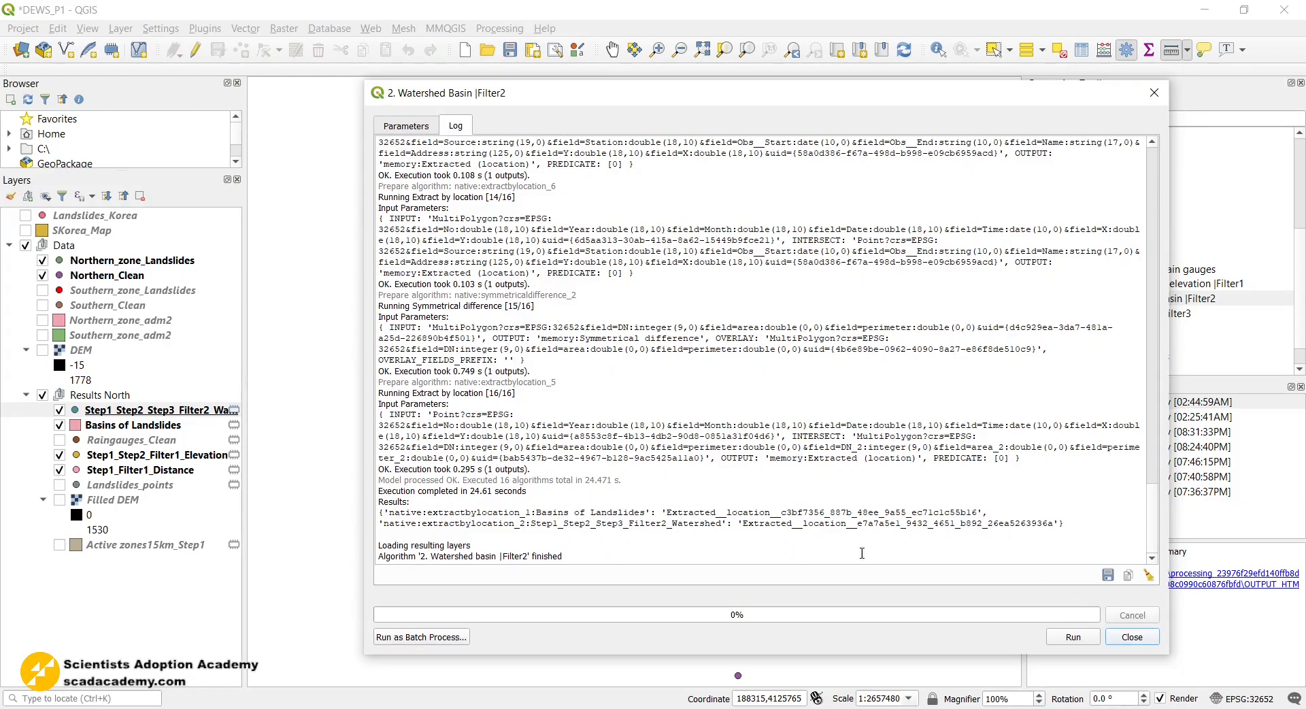
{"action": "left_click", "coordinate": [1122, 637]}
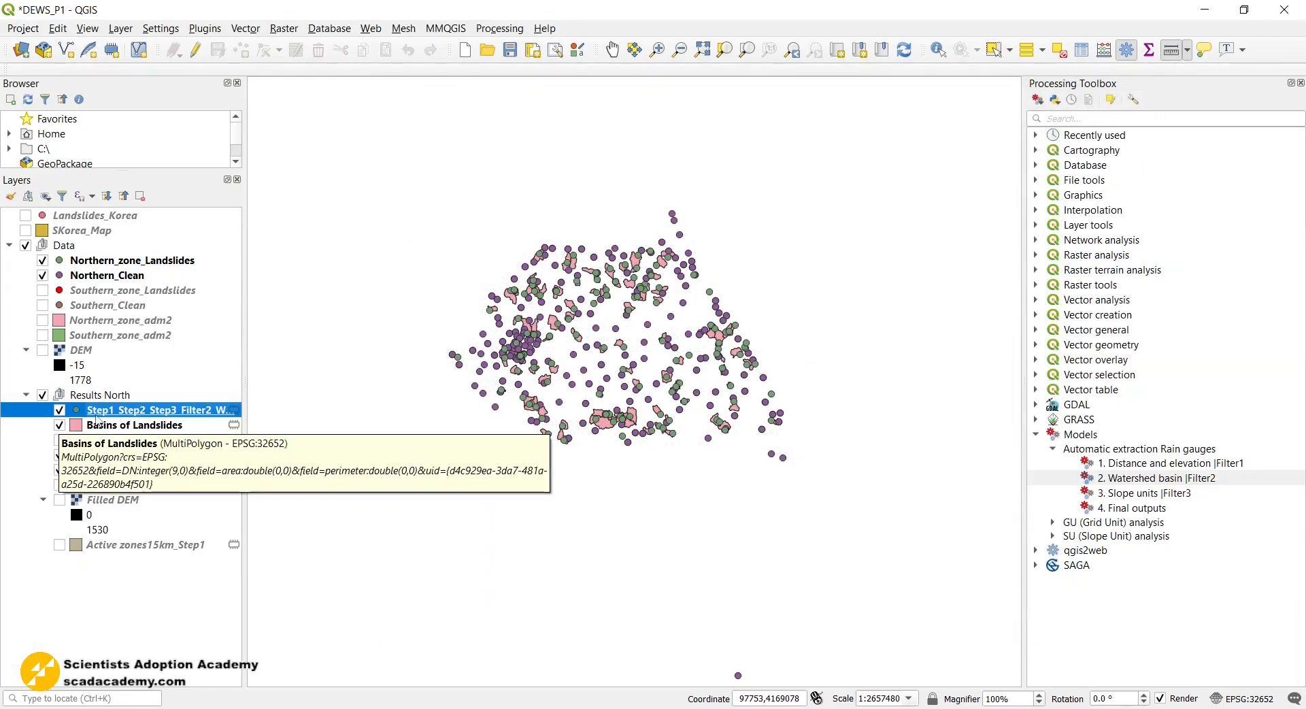
Widen the layer list and move Step1_Step2_Step3_Filter2_Watershed directly above Step1_Step2_Filter1_Elevation
{"action": "left_click_drag", "start_coordinate": [244, 395], "coordinate": [310, 394]}
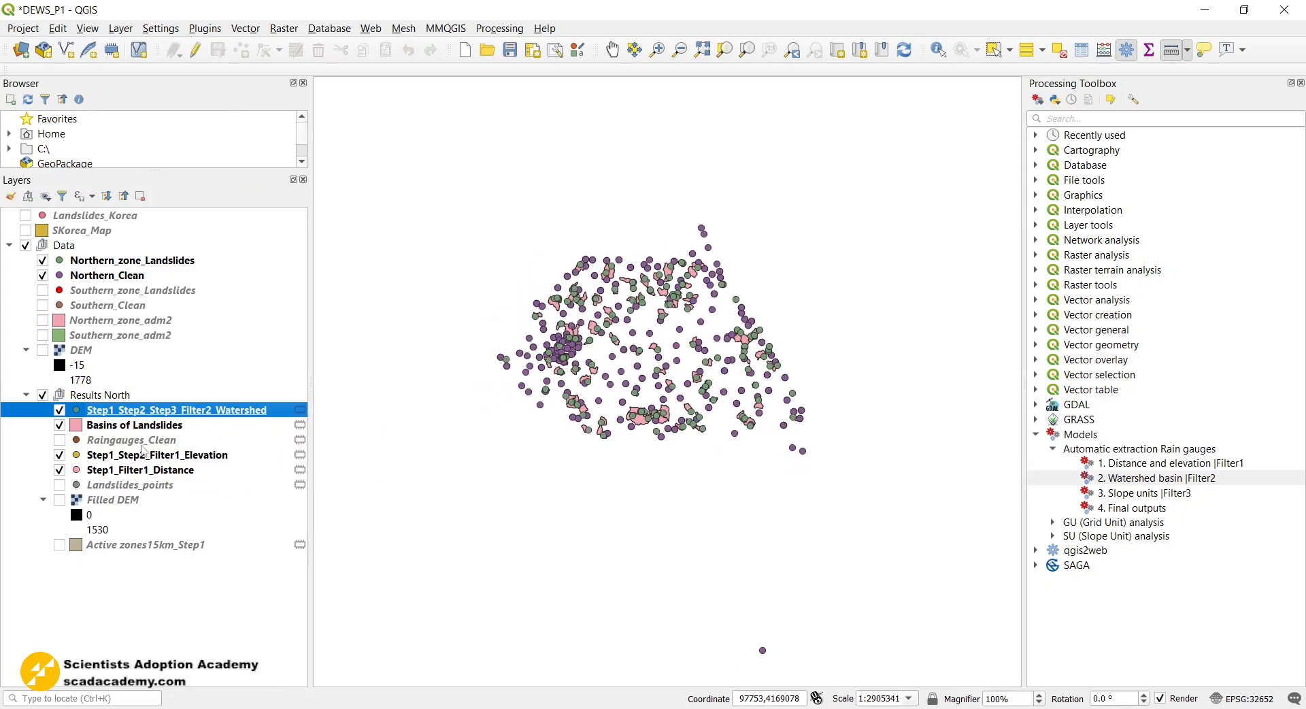
{"action": "left_click_drag", "start_coordinate": [85, 423], "coordinate": [89, 462]}
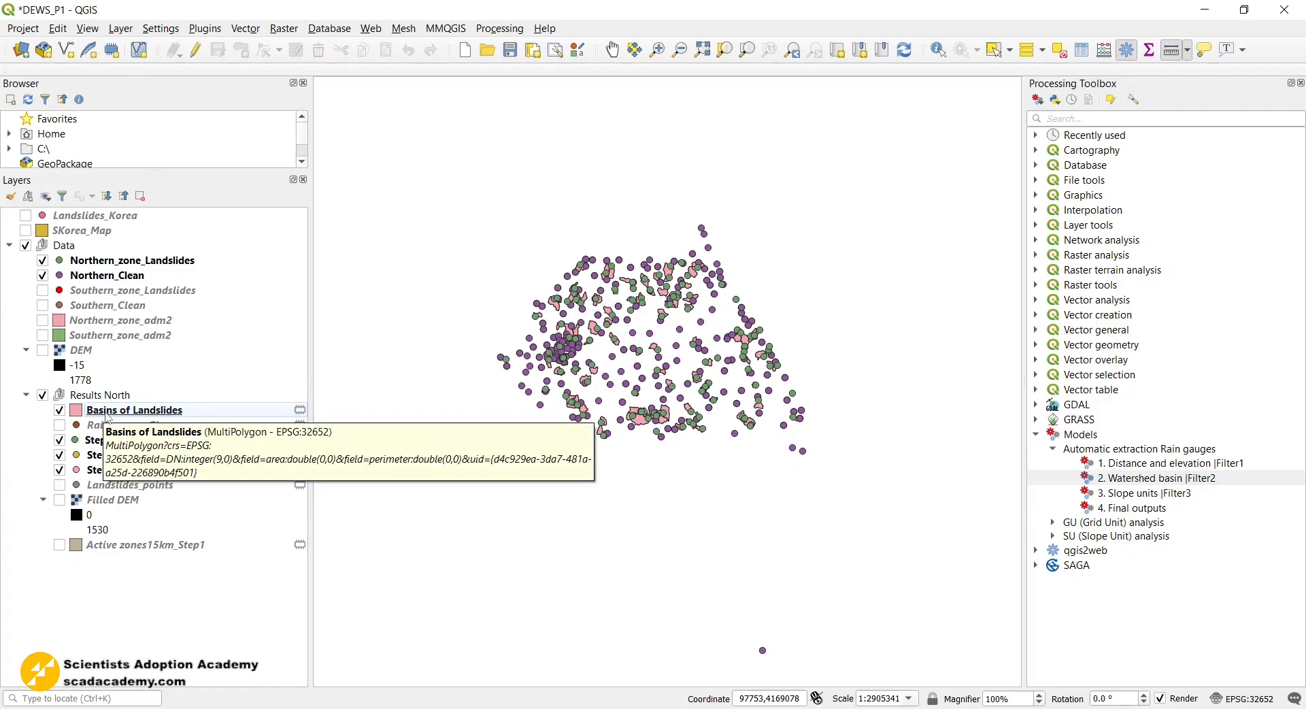
Leave only Landslides_points and Basins of Landslides visible, hiding the other point layers, and place the basins beneath the points
{"action": "scroll", "coordinate": [732, 327], "scroll_direction": "up", "scroll_amount": 2}
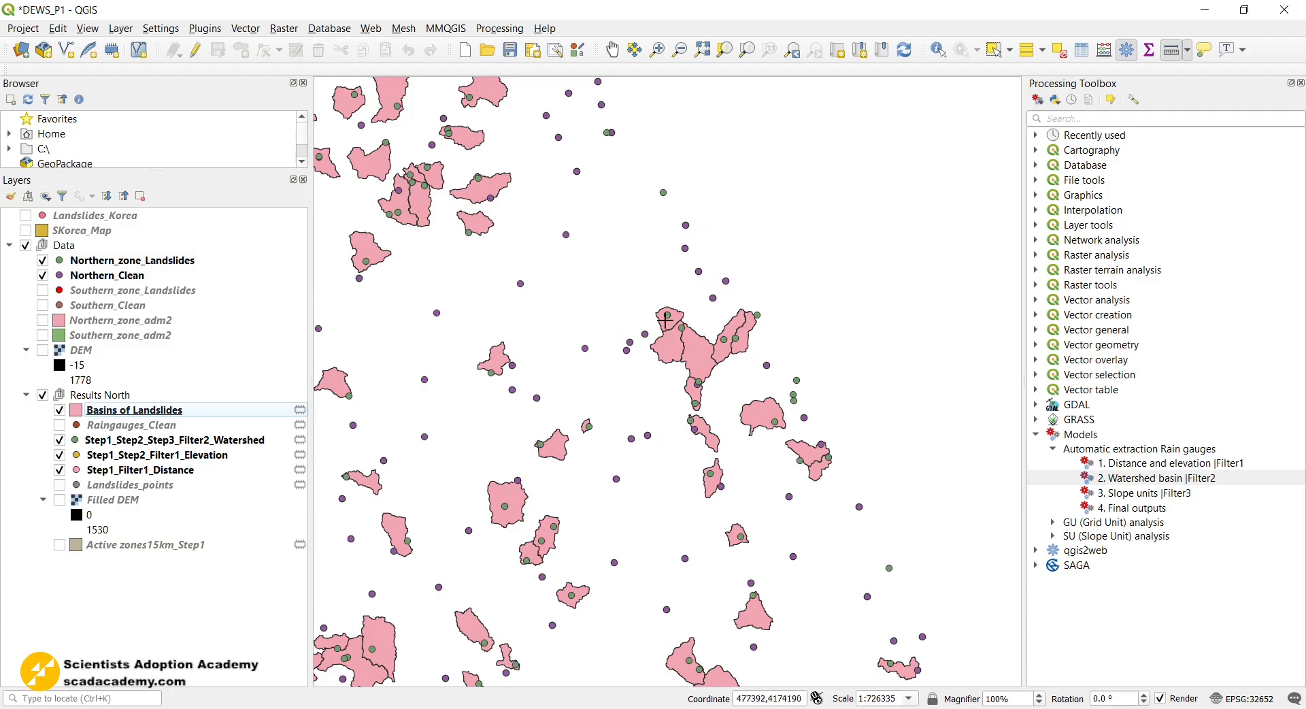
{"action": "scroll", "coordinate": [782, 283], "scroll_direction": "down", "scroll_amount": 1}
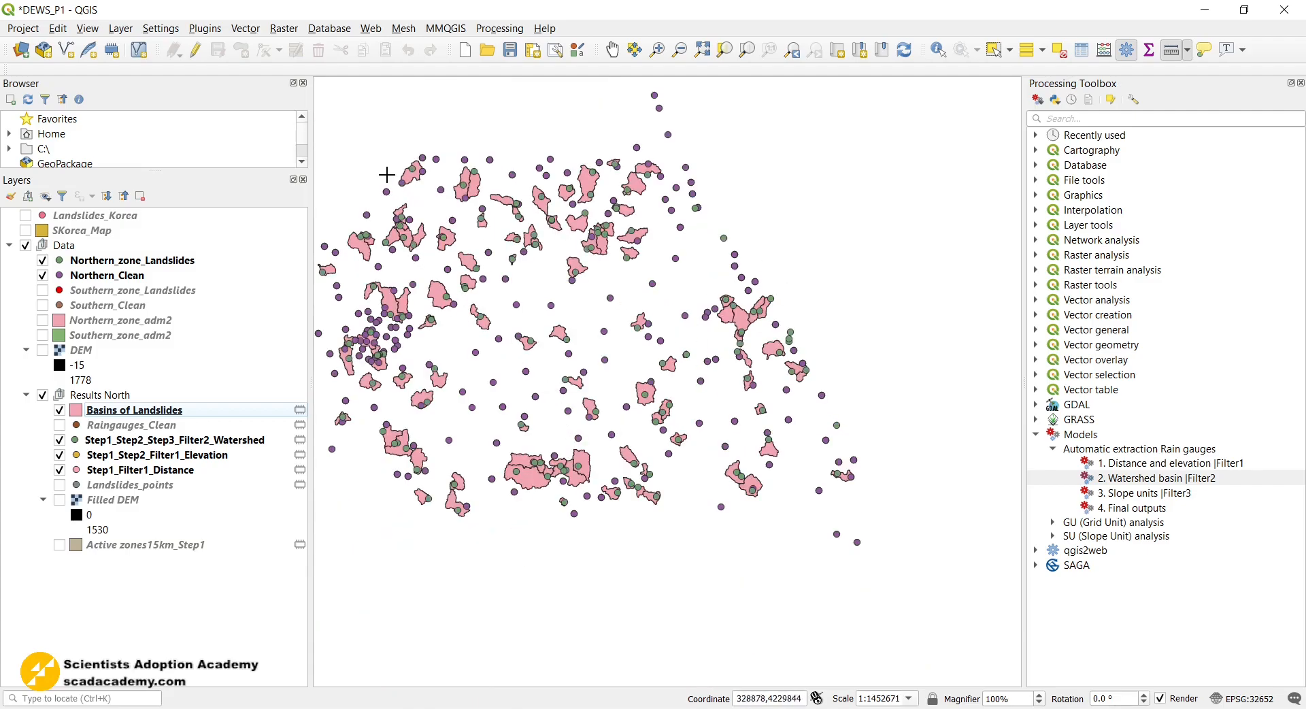
{"action": "scroll", "coordinate": [384, 174], "scroll_direction": "up", "scroll_amount": 1}
{"action": "scroll", "coordinate": [556, 203], "scroll_direction": "up", "scroll_amount": 1}
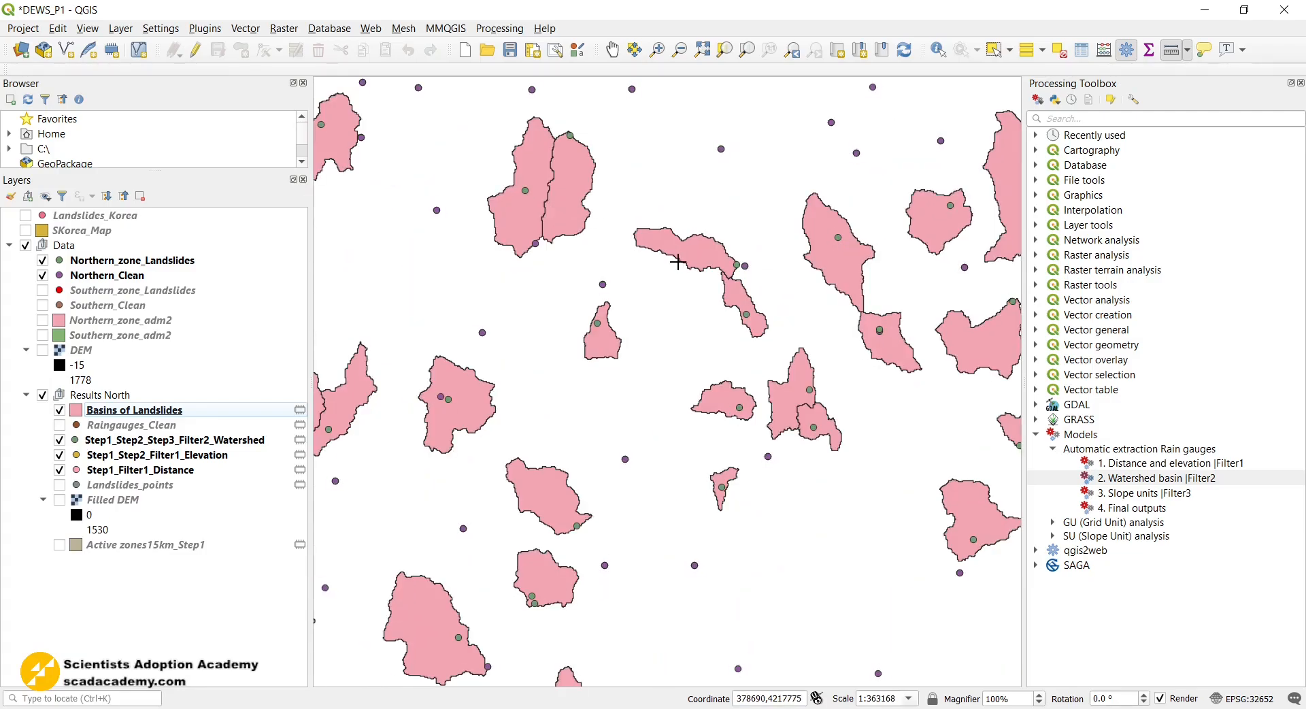
{"action": "scroll", "coordinate": [678, 262], "scroll_direction": "down", "scroll_amount": 1}
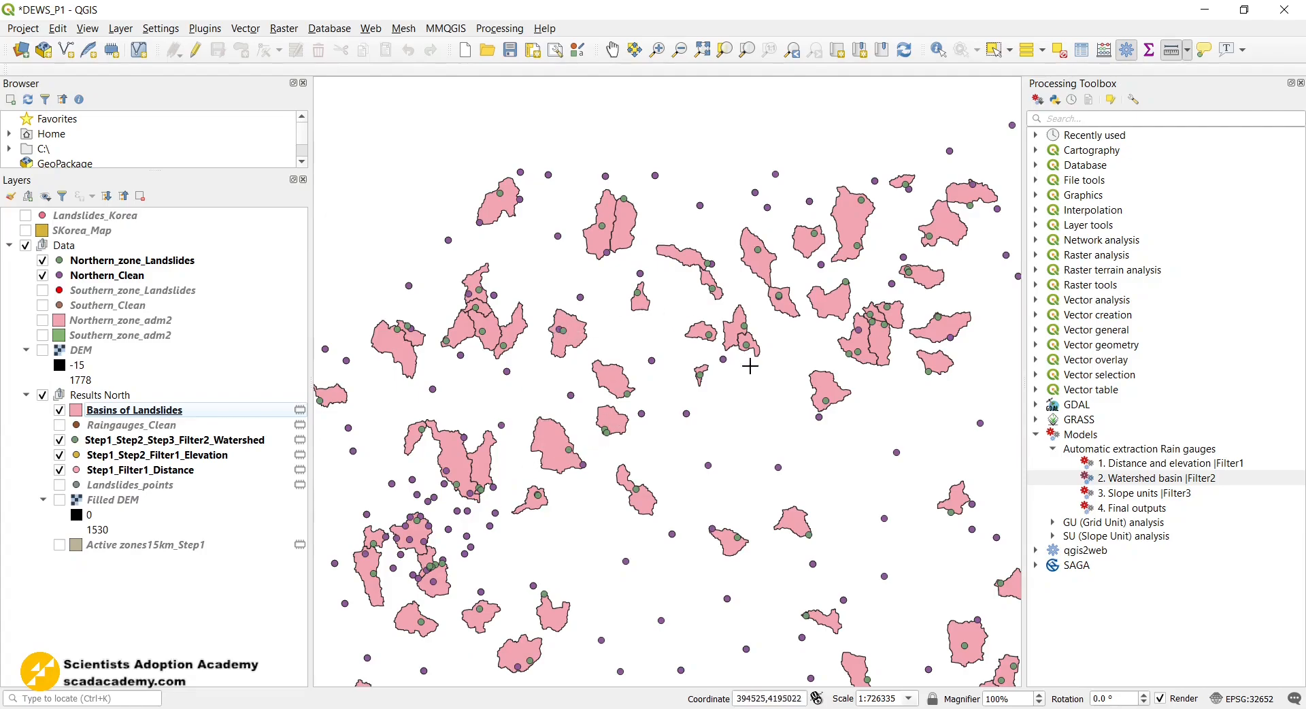
{"action": "left_click", "coordinate": [59, 440]}
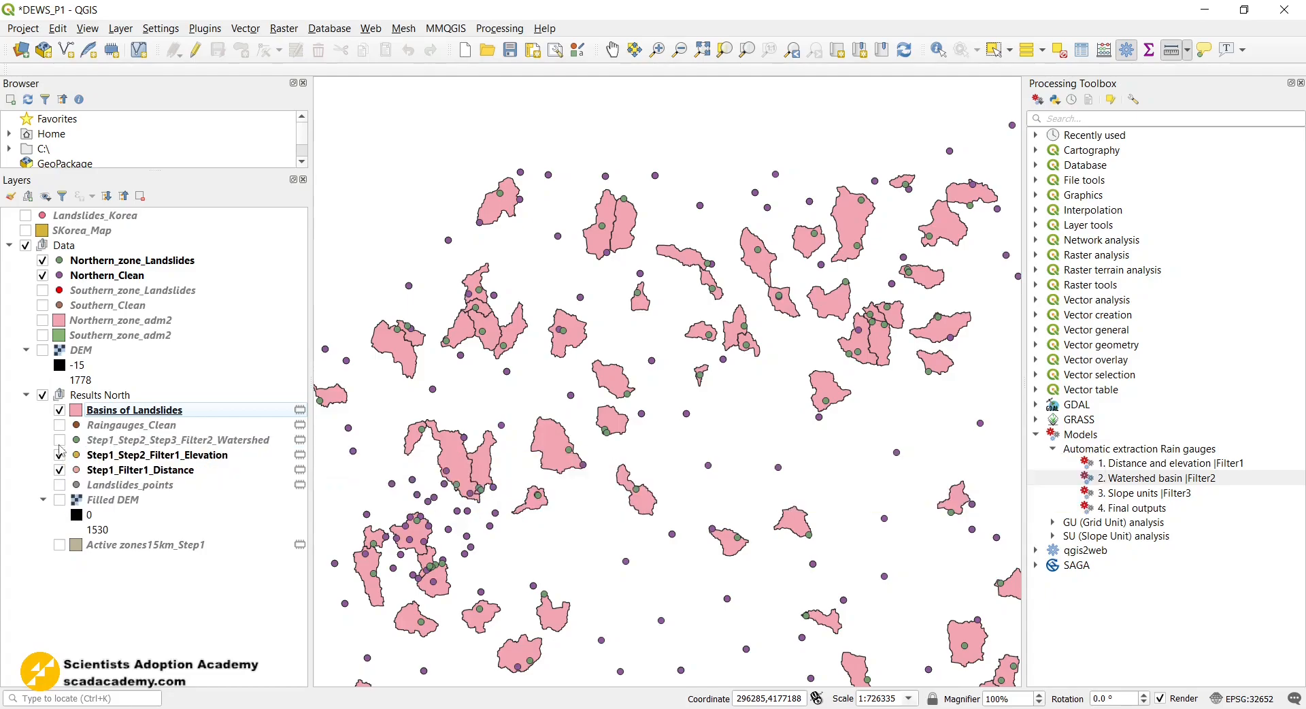
{"action": "left_click", "coordinate": [59, 455]}
{"action": "left_click", "coordinate": [59, 470]}
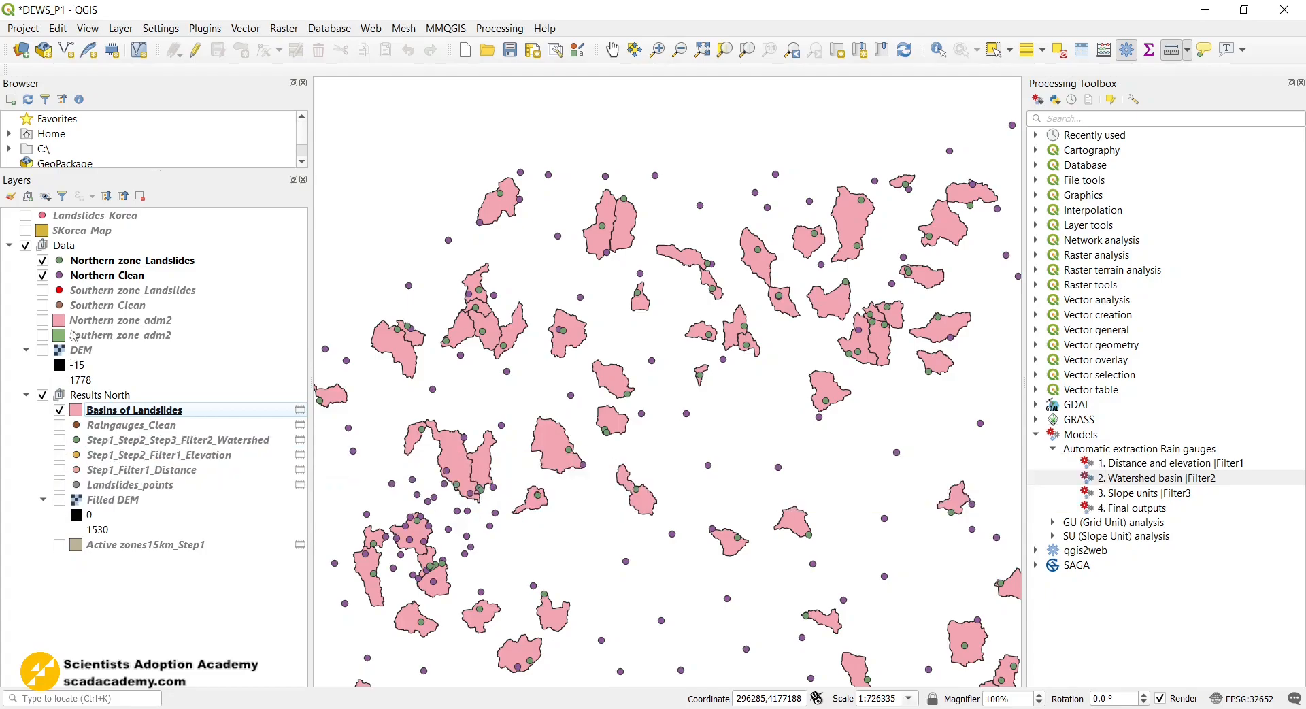
{"action": "left_click", "coordinate": [60, 485]}
{"action": "left_click", "coordinate": [42, 275]}
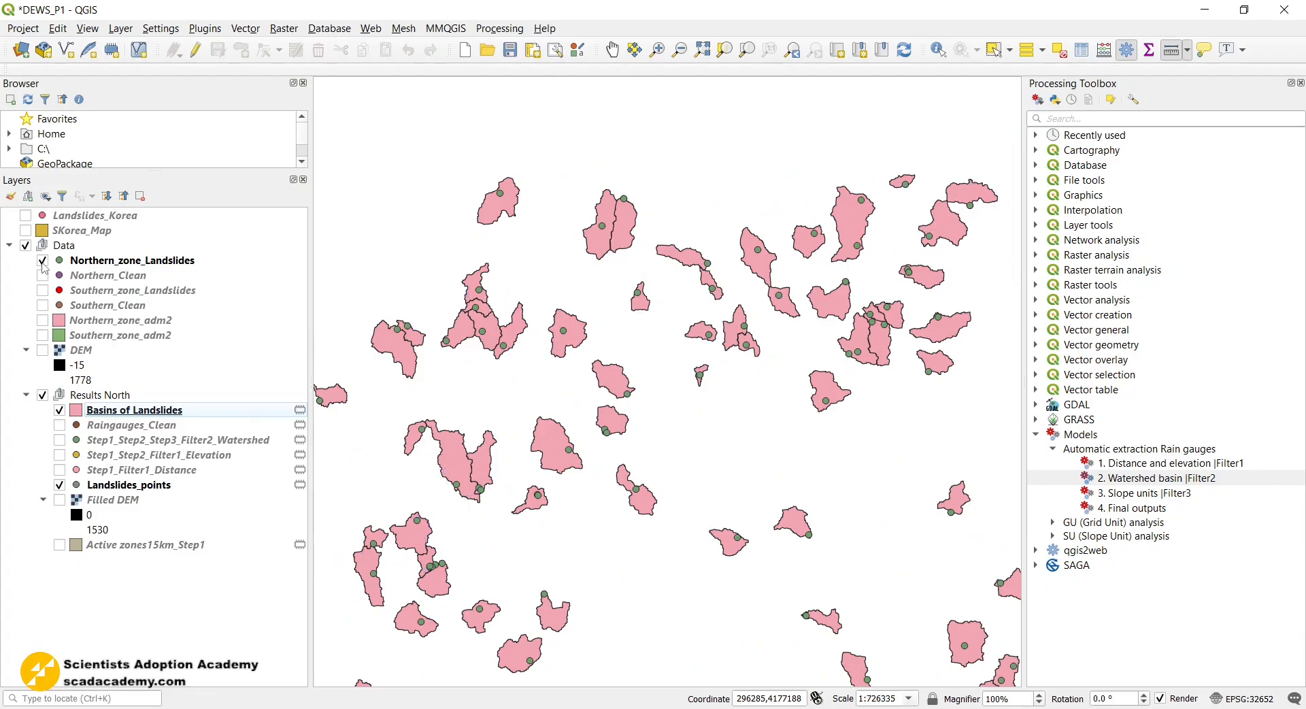
{"action": "left_click", "coordinate": [43, 262]}
{"action": "left_click_drag", "start_coordinate": [99, 418], "coordinate": [103, 499]}
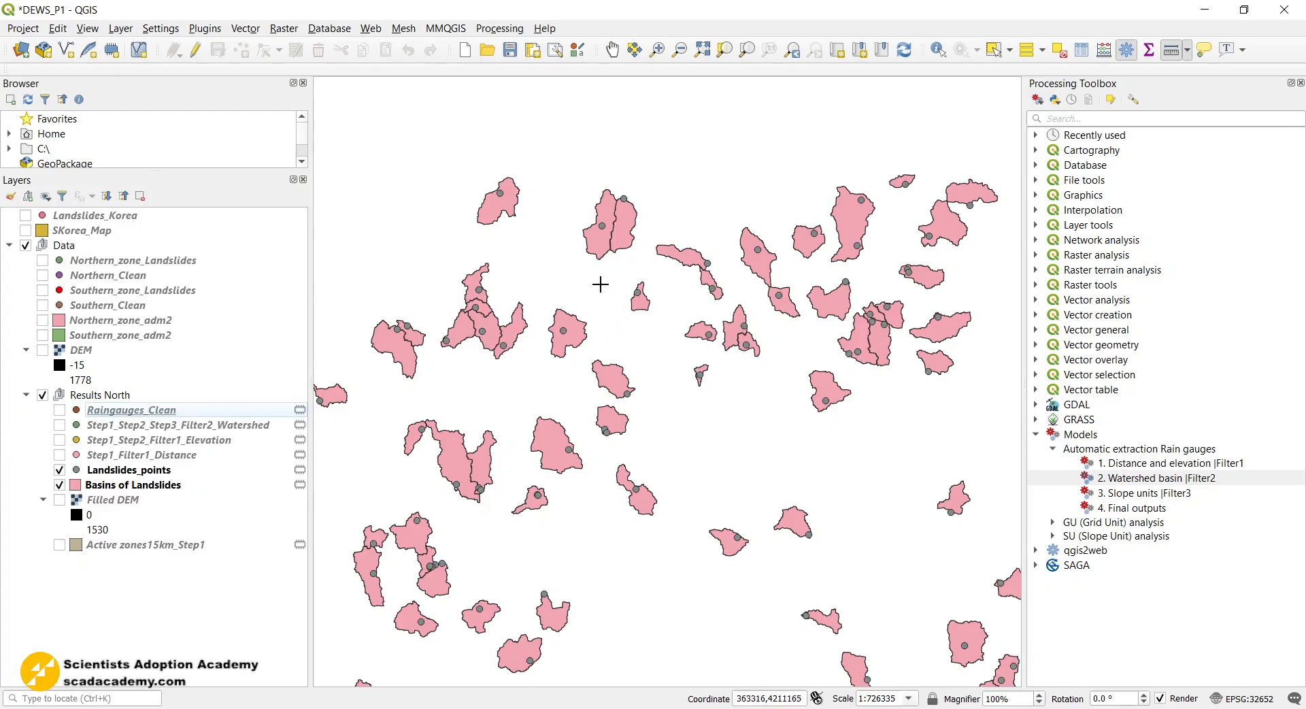
Examine how the landslide points relate to the basins across the map, including the isolated point in the west
{"action": "scroll", "coordinate": [651, 253], "scroll_direction": "down", "scroll_amount": 1}
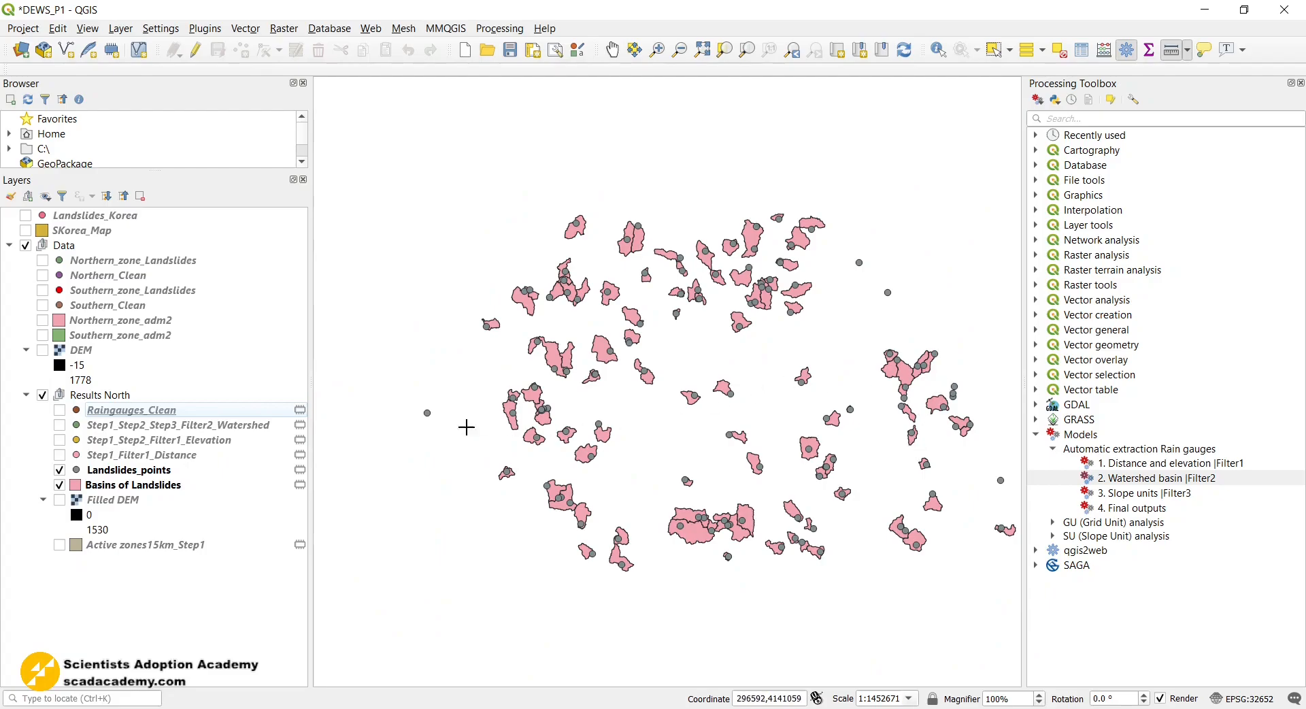
{"action": "scroll", "coordinate": [426, 427], "scroll_direction": "up", "scroll_amount": 2}
{"action": "scroll", "coordinate": [560, 347], "scroll_direction": "down", "scroll_amount": 1}
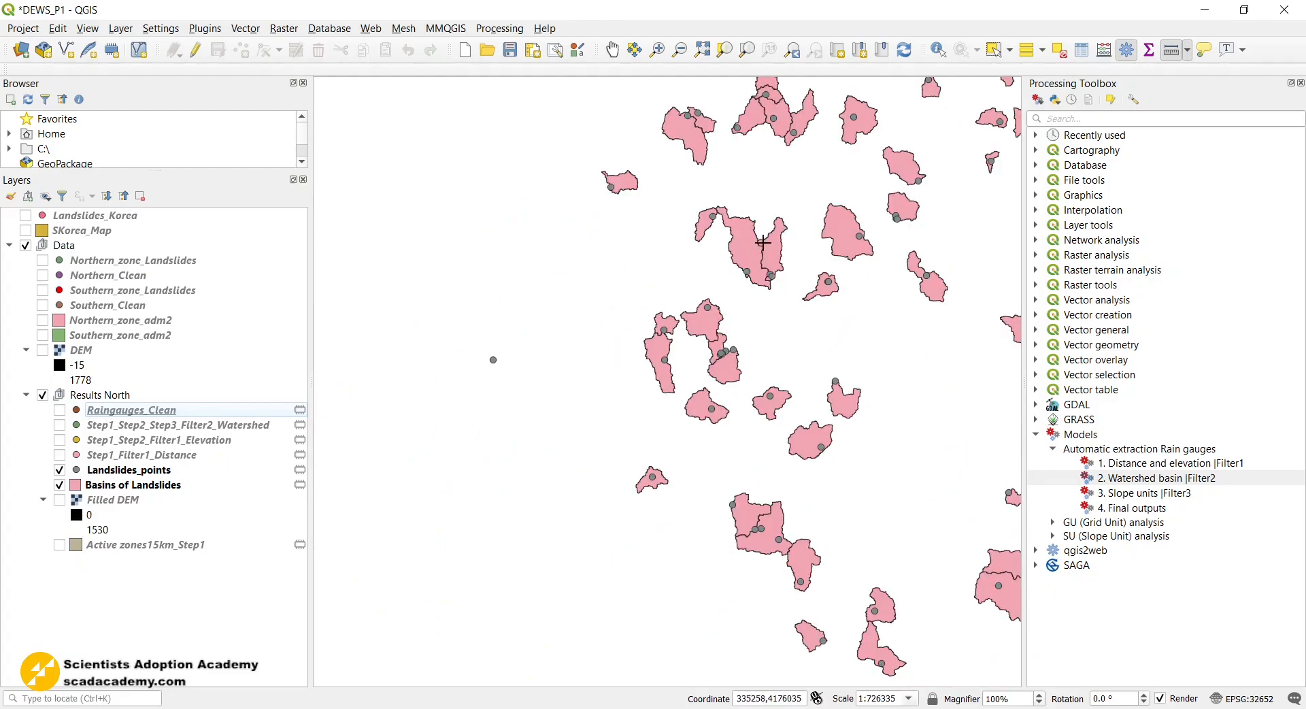
{"action": "scroll", "coordinate": [643, 375], "scroll_direction": "down", "scroll_amount": 1}
{"action": "scroll", "coordinate": [528, 357], "scroll_direction": "down", "scroll_amount": 1}
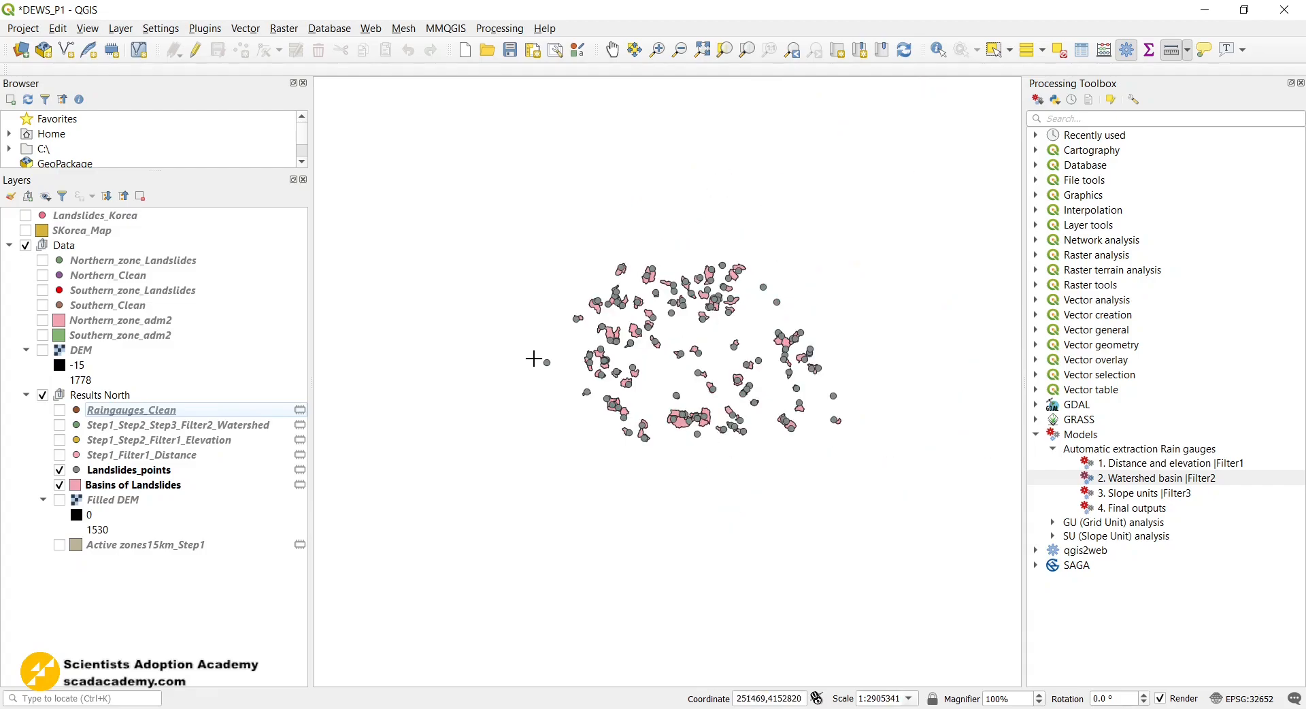
{"action": "scroll", "coordinate": [552, 358], "scroll_direction": "up", "scroll_amount": 8}
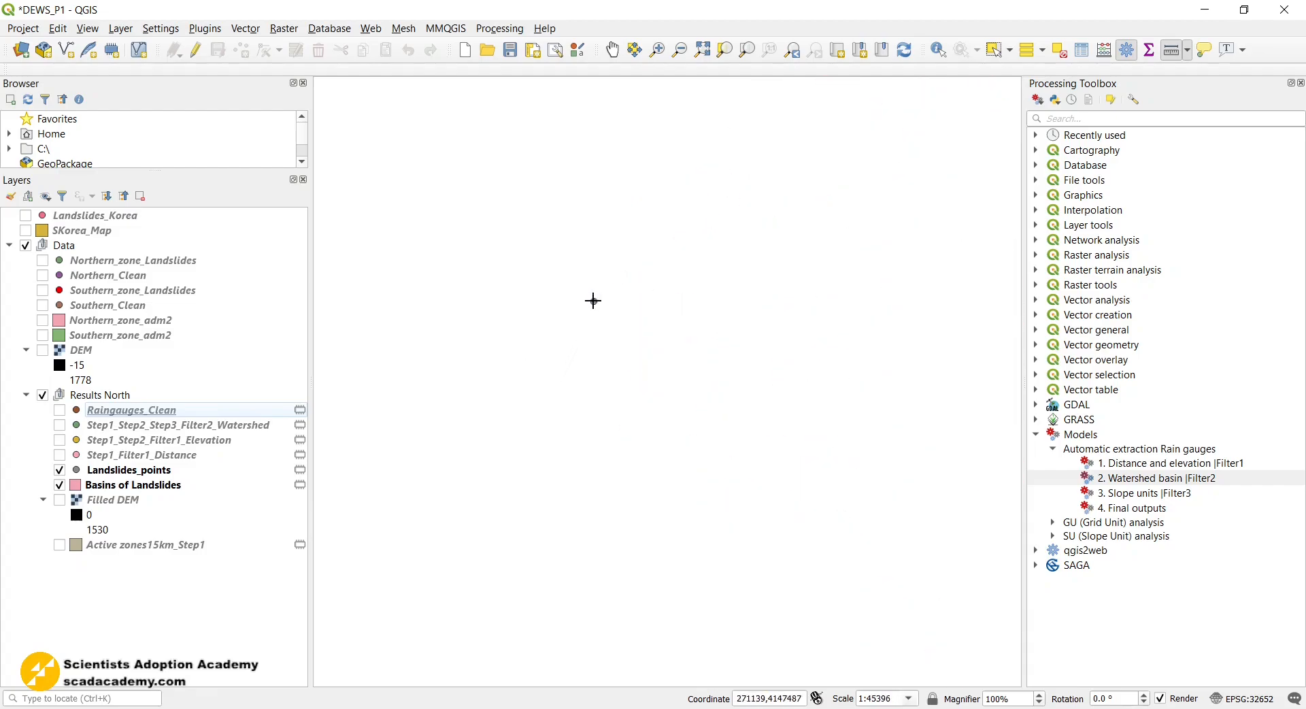
{"action": "scroll", "coordinate": [444, 365], "scroll_direction": "down", "scroll_amount": 5}
{"action": "scroll", "coordinate": [541, 375], "scroll_direction": "down", "scroll_amount": 2}
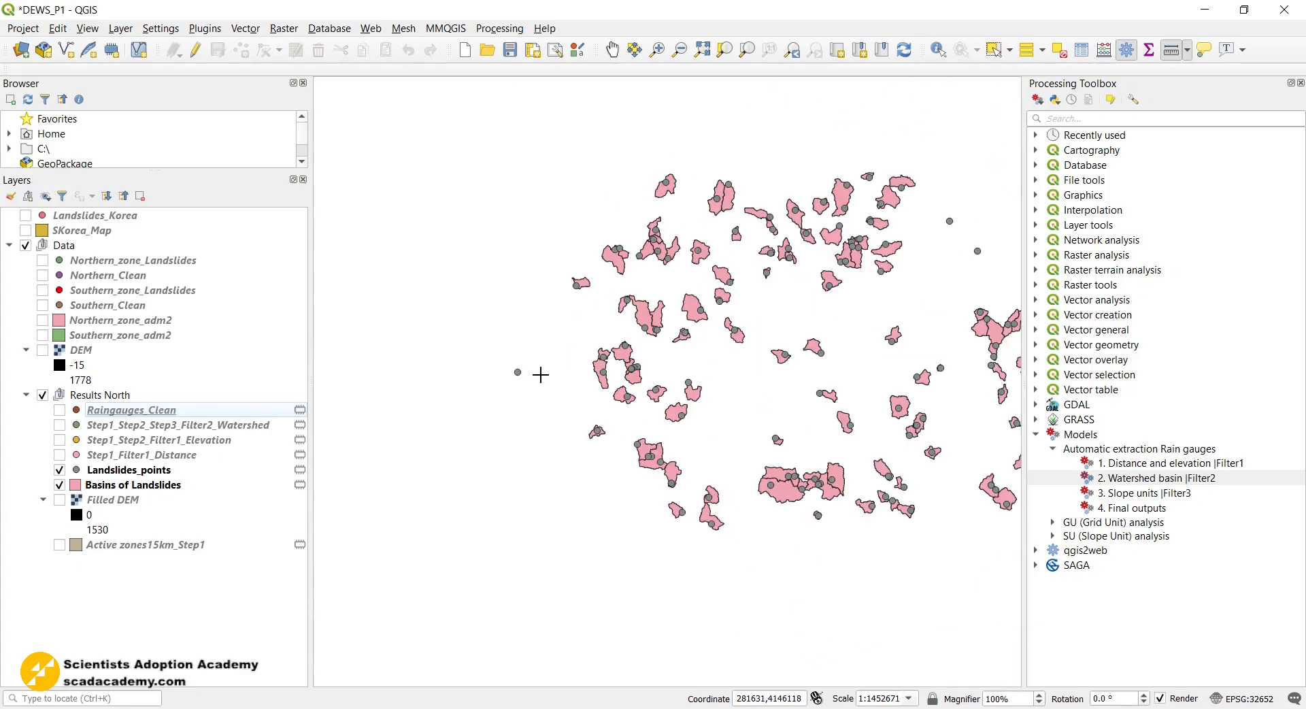
Show the Filled DEM layer beneath the basins and inspect the terrain around the isolated western landslide point
{"action": "left_click", "coordinate": [60, 500]}
{"action": "scroll", "coordinate": [469, 462], "scroll_direction": "up", "scroll_amount": 3}
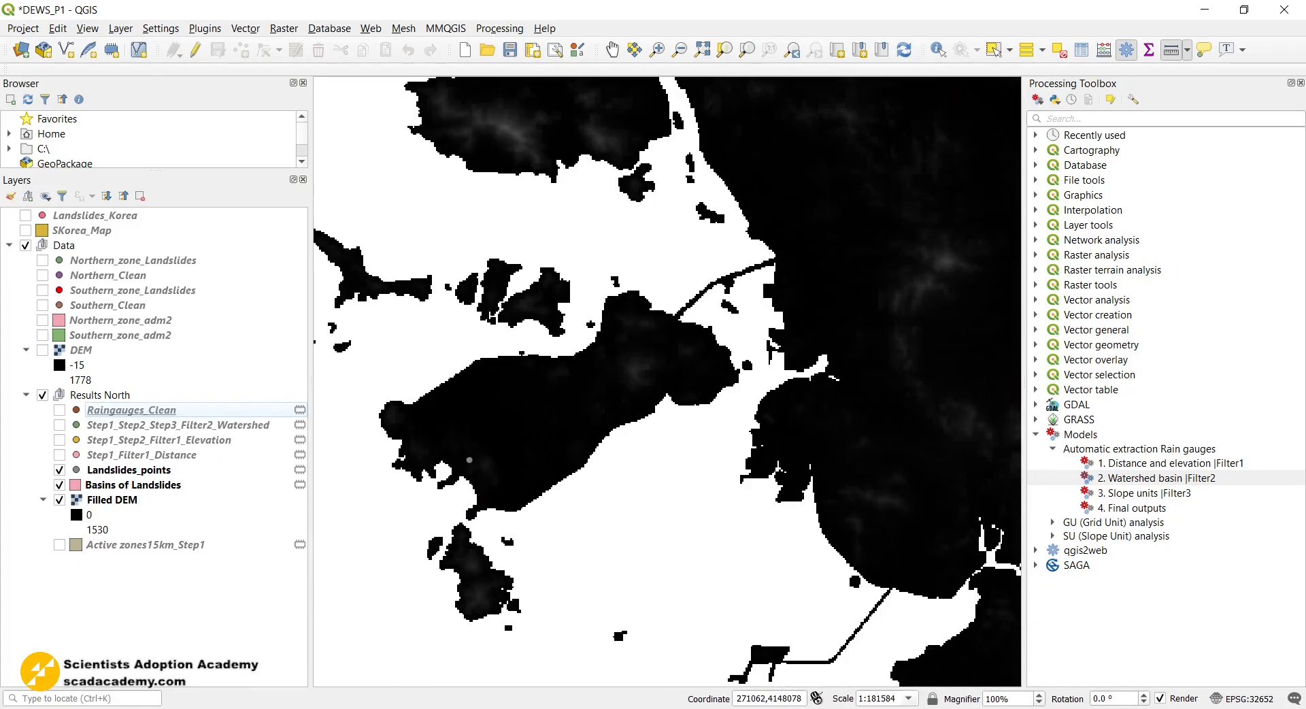
{"action": "scroll", "coordinate": [470, 462], "scroll_direction": "up", "scroll_amount": 2}
{"action": "scroll", "coordinate": [477, 487], "scroll_direction": "down", "scroll_amount": 2}
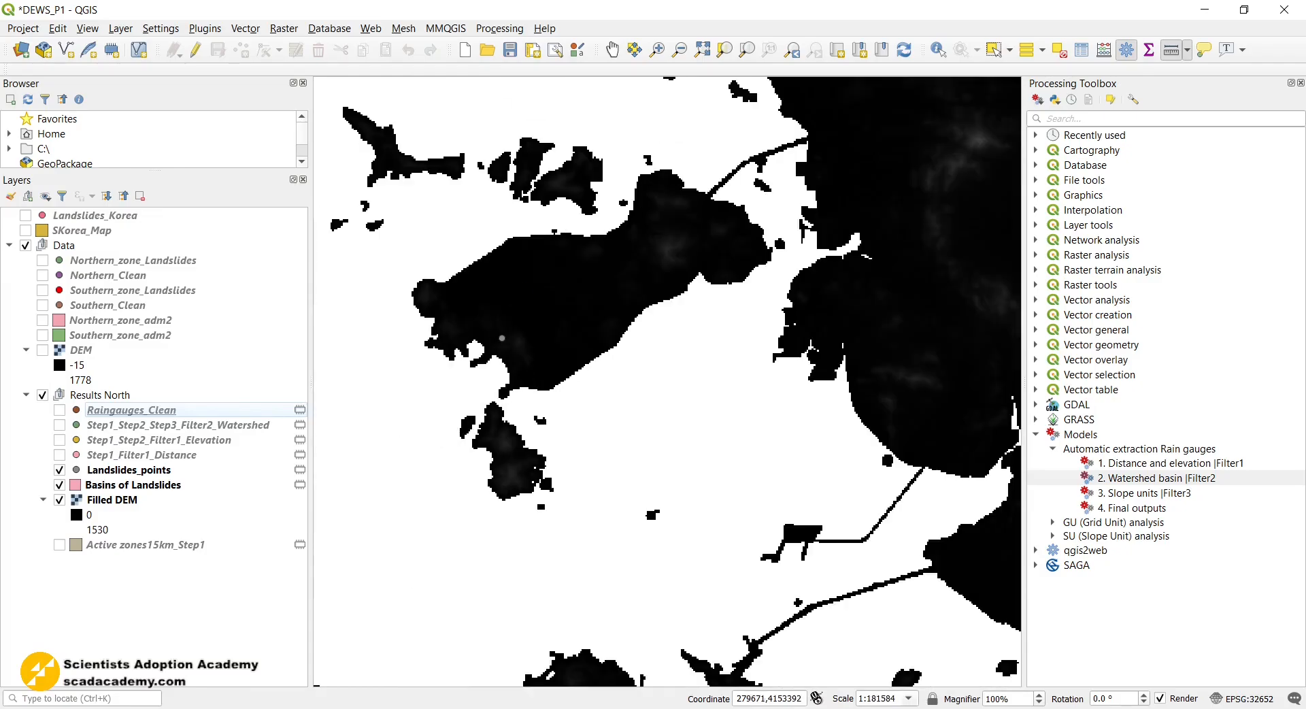
{"action": "scroll", "coordinate": [476, 487], "scroll_direction": "down", "scroll_amount": 2}
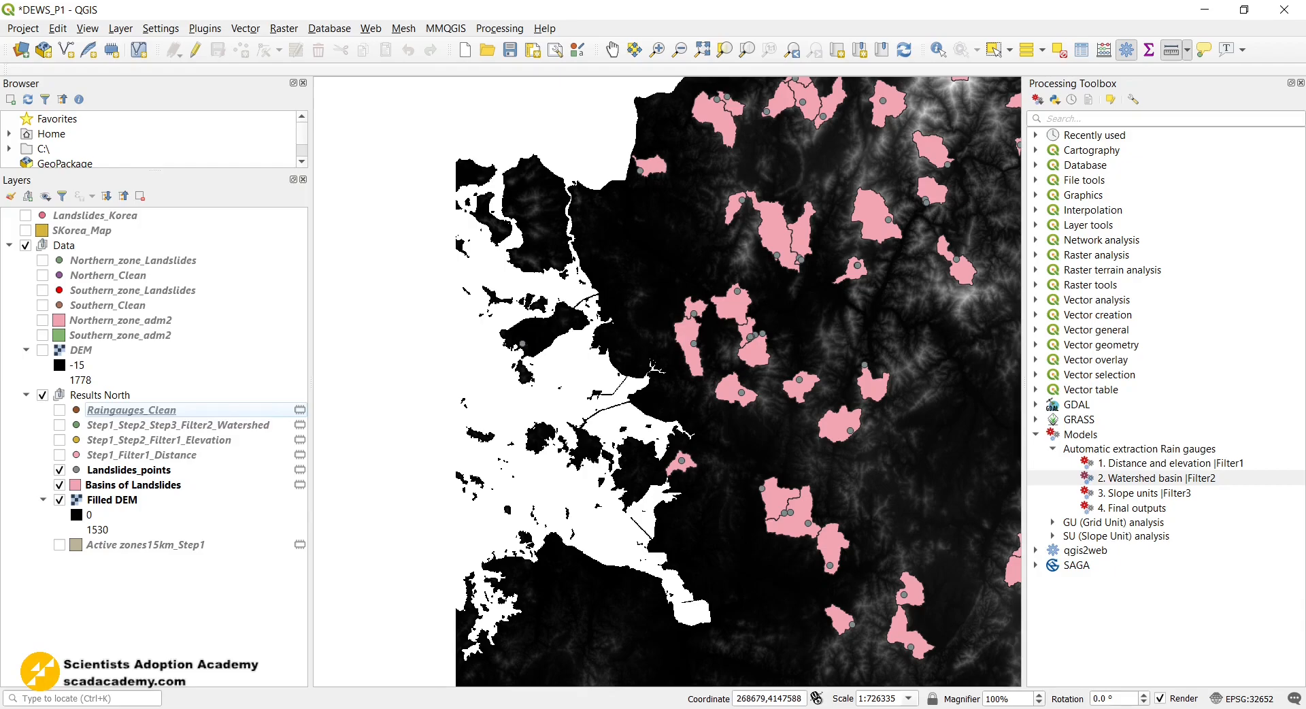
Identify the Filled DEM value at the isolated western landslide point
{"action": "scroll", "coordinate": [522, 345], "scroll_direction": "up", "scroll_amount": 5}
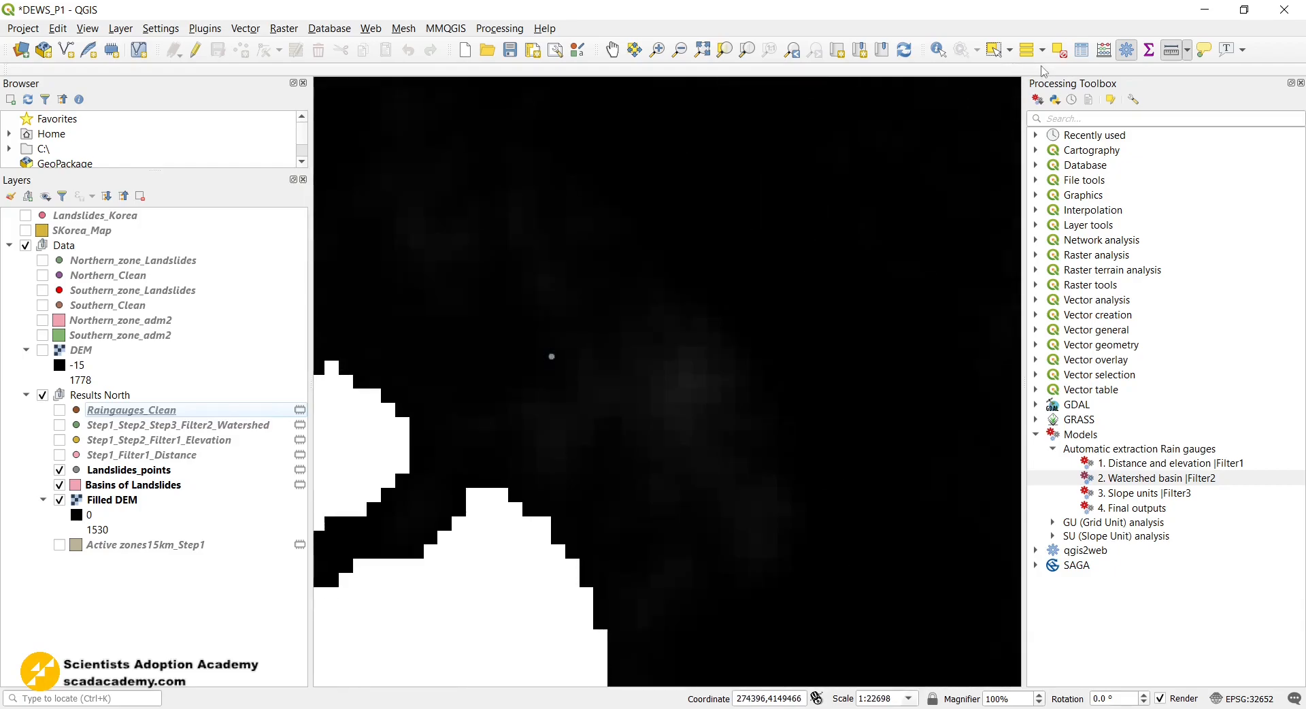
{"action": "left_click", "coordinate": [938, 49]}
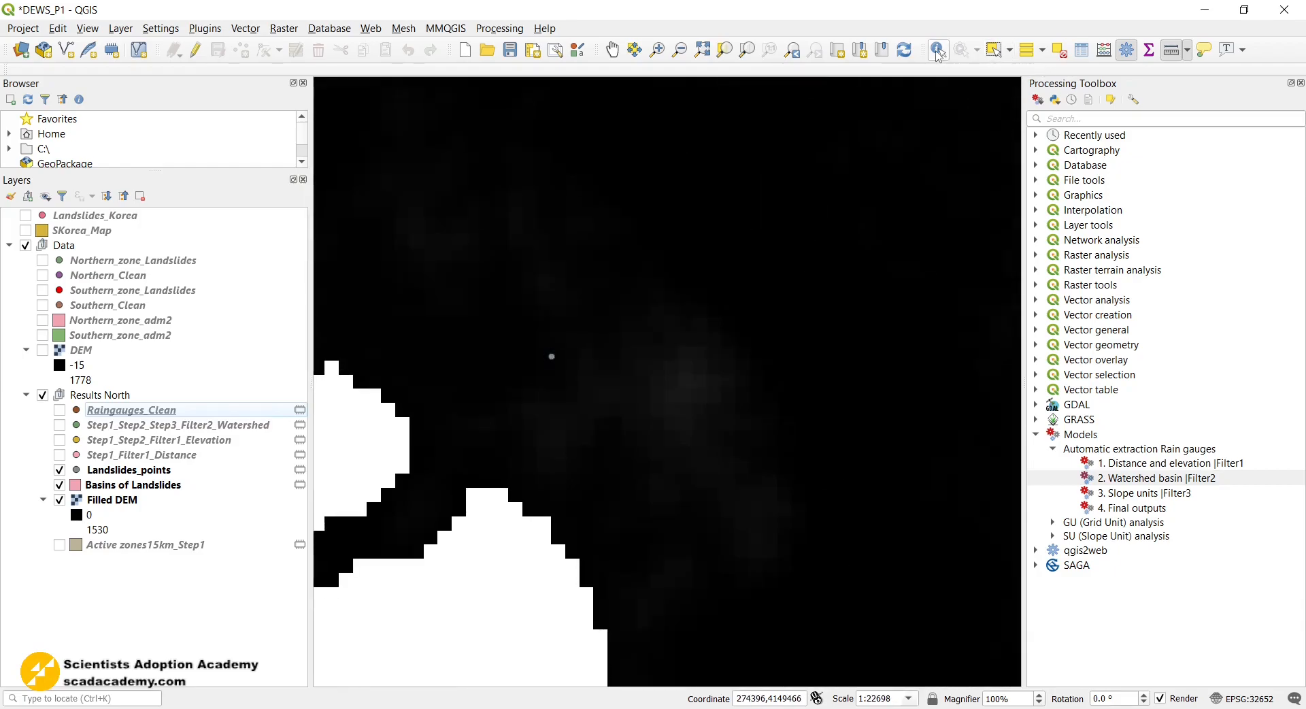
{"action": "left_click", "coordinate": [140, 499]}
{"action": "scroll", "coordinate": [559, 362], "scroll_direction": "up", "scroll_amount": 3}
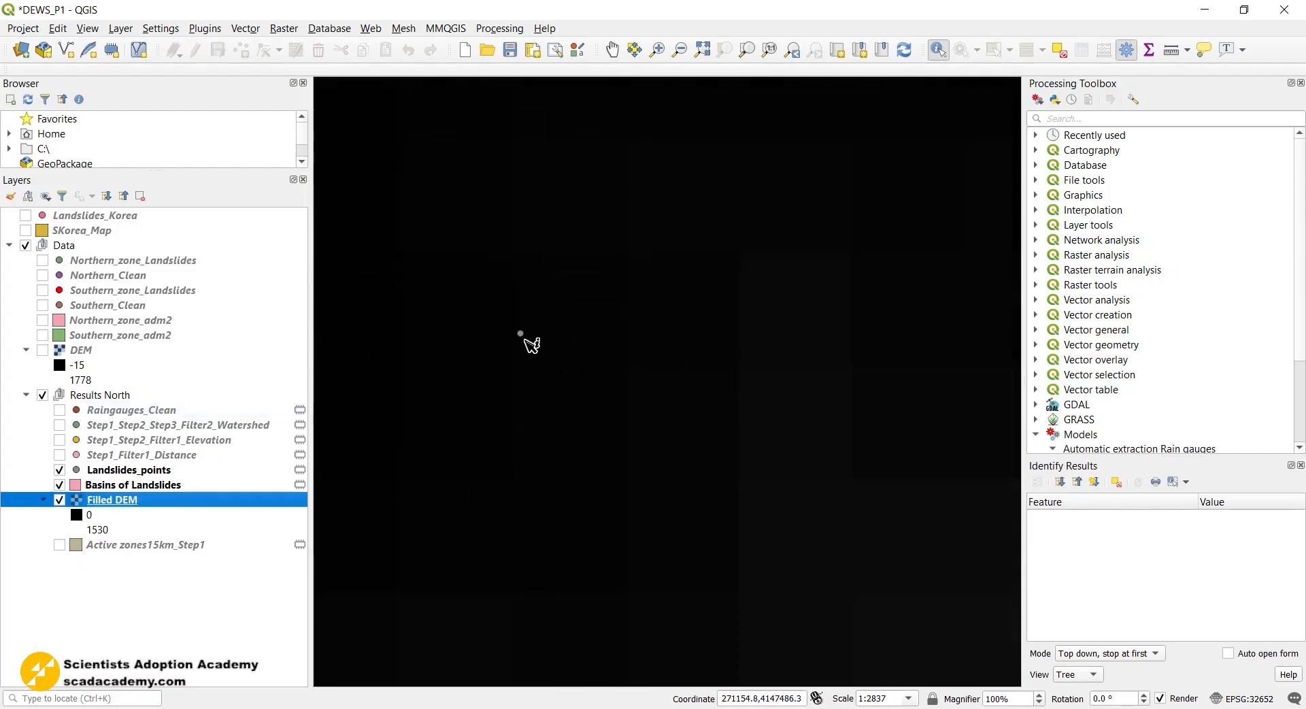
{"action": "left_click", "coordinate": [532, 345]}
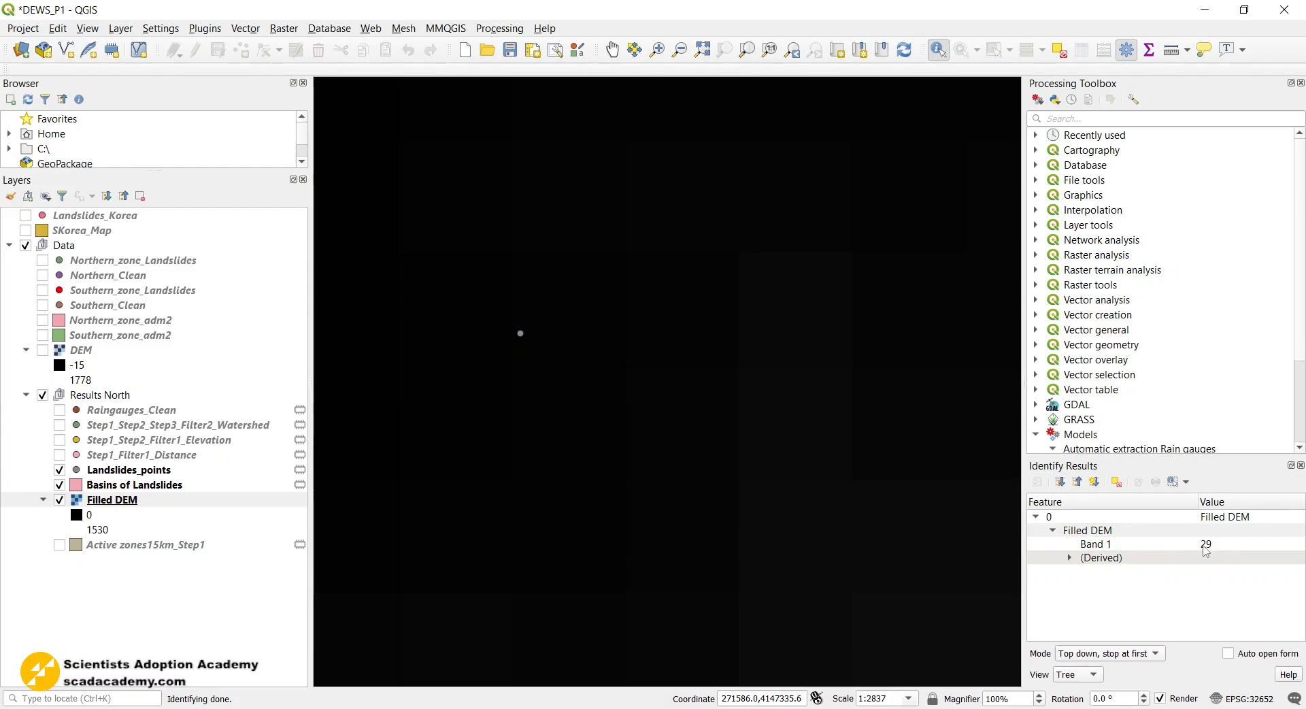
Hide the Filled DEM layer and inspect the landslide points within the cluster of adjoining southern basins
{"action": "scroll", "coordinate": [579, 462], "scroll_direction": "down", "scroll_amount": 3}
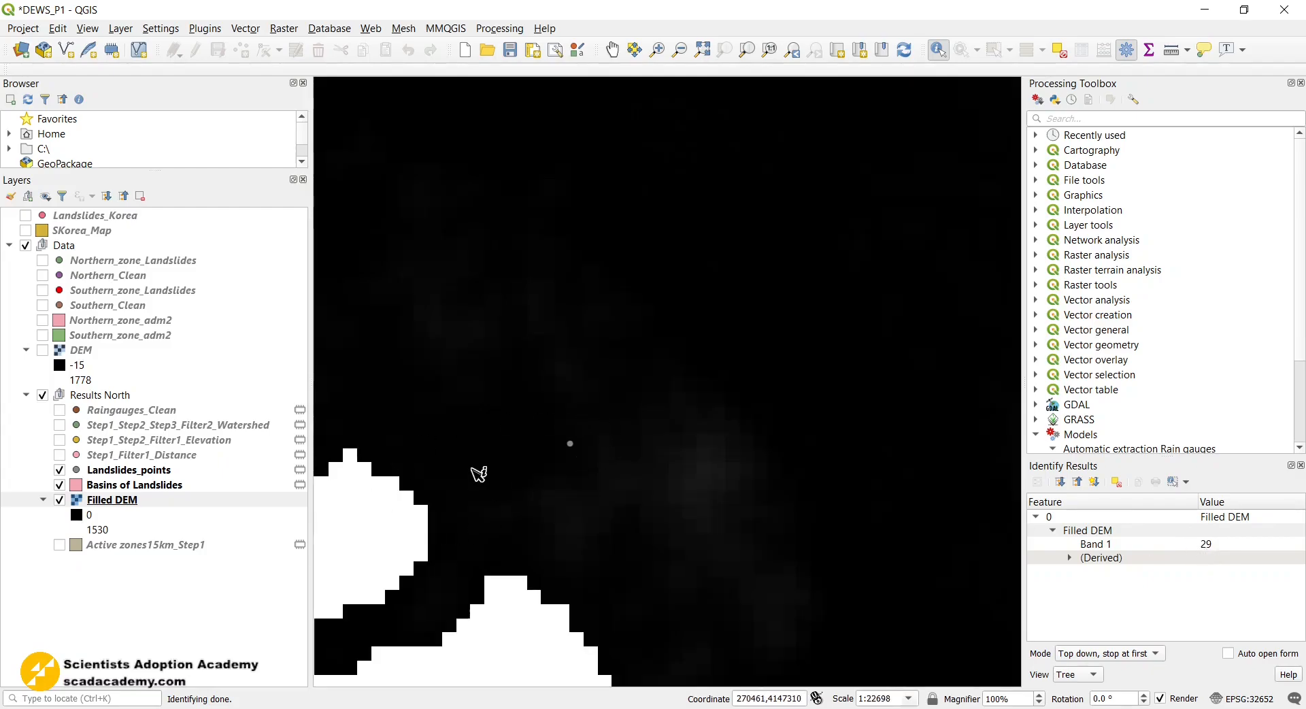
{"action": "scroll", "coordinate": [478, 474], "scroll_direction": "down", "scroll_amount": 3}
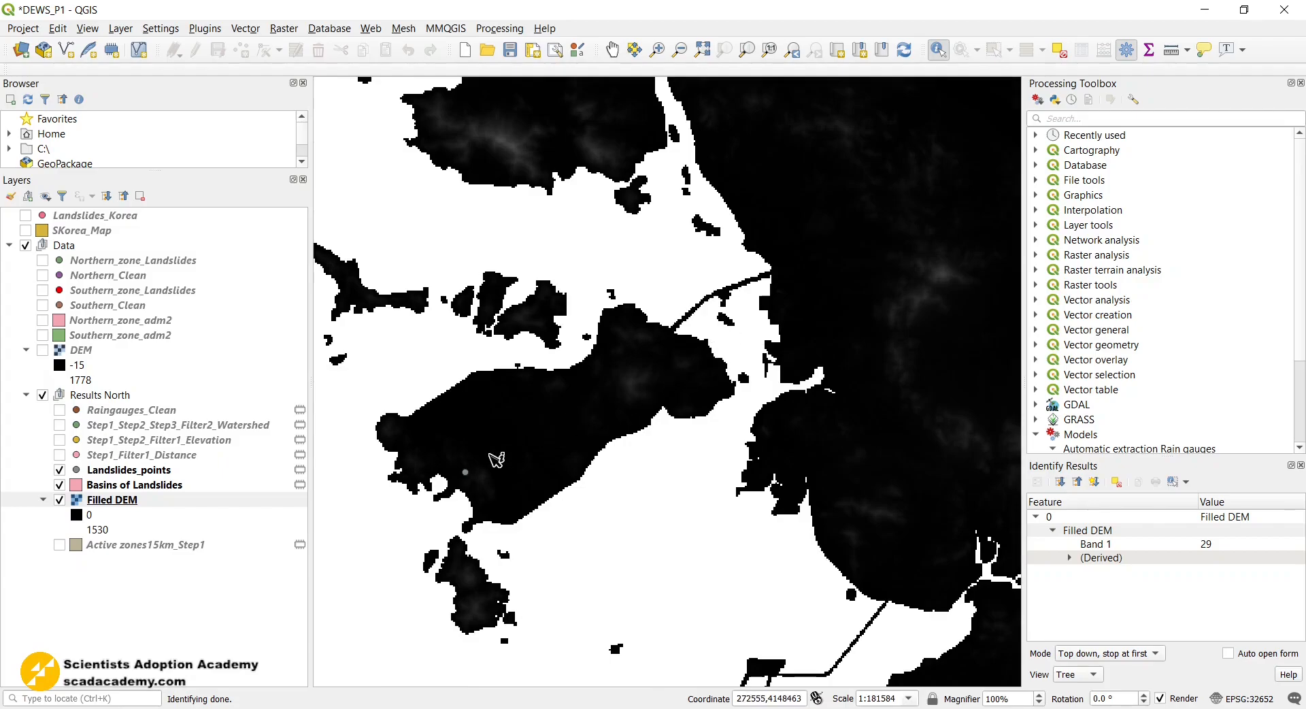
{"action": "scroll", "coordinate": [497, 460], "scroll_direction": "down", "scroll_amount": 1}
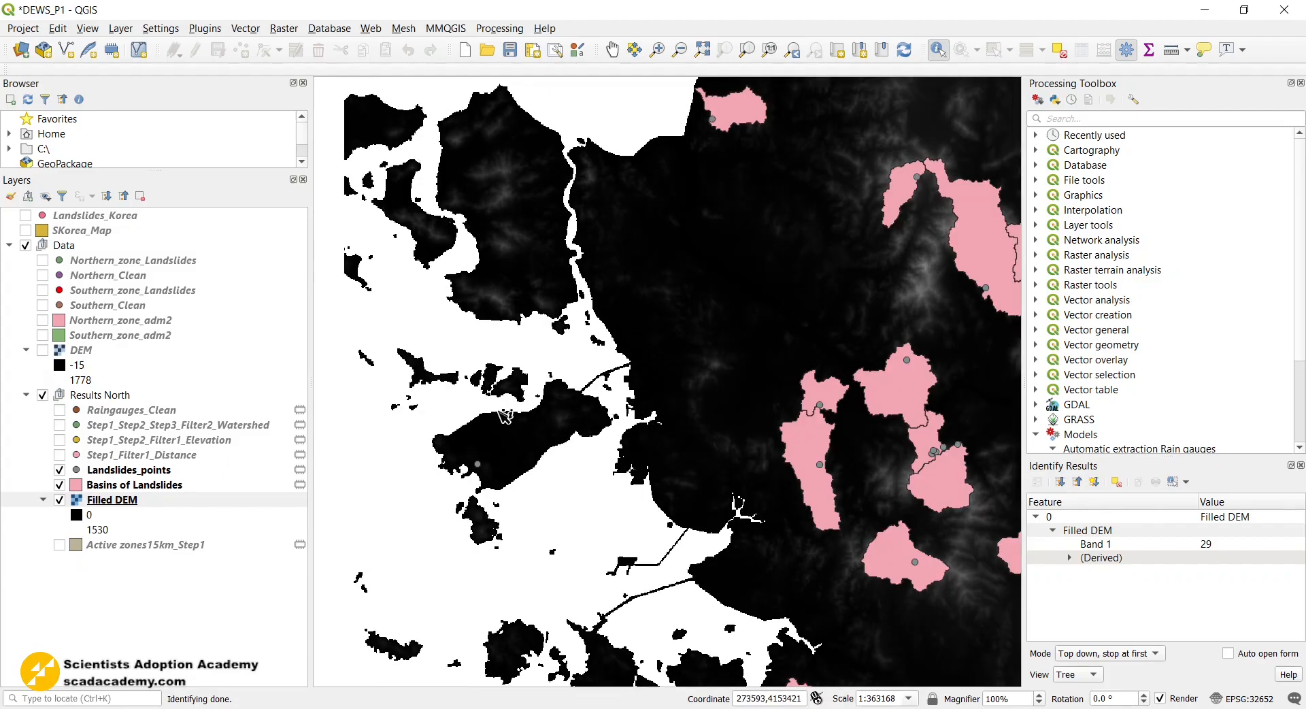
{"action": "scroll", "coordinate": [505, 416], "scroll_direction": "down", "scroll_amount": 1}
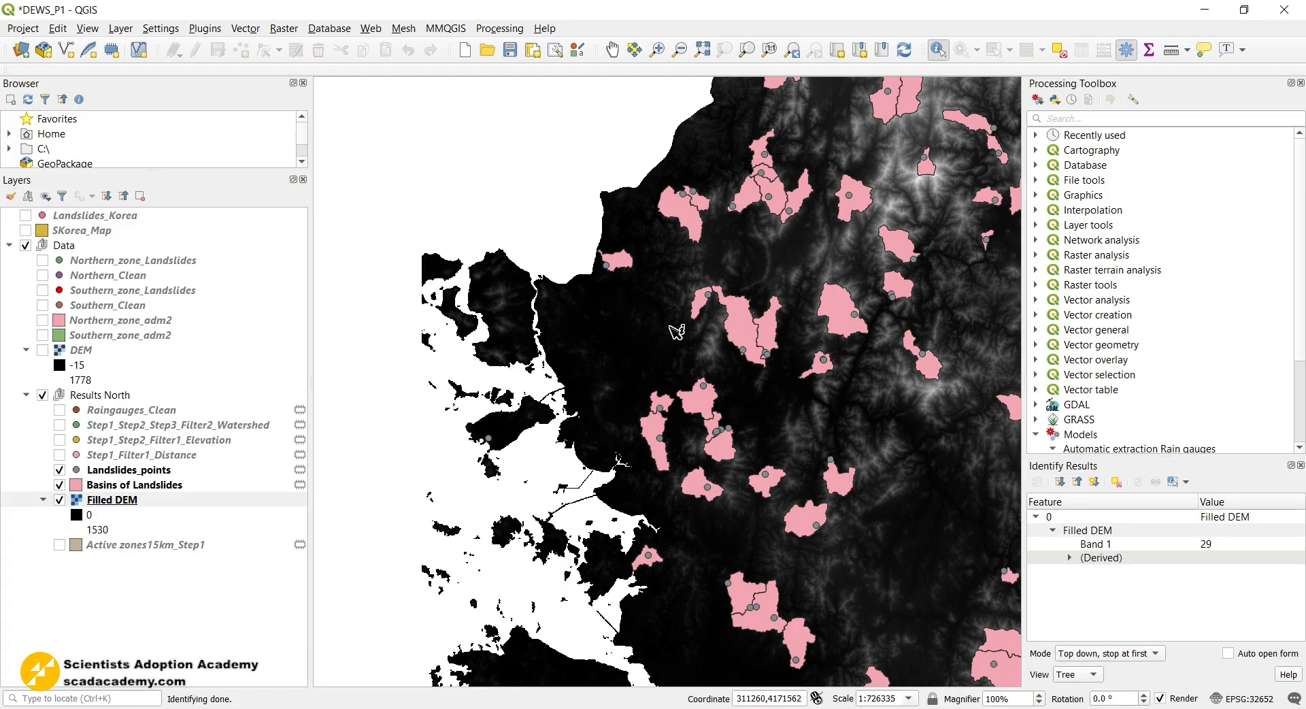
{"action": "scroll", "coordinate": [479, 473], "scroll_direction": "down", "scroll_amount": 1}
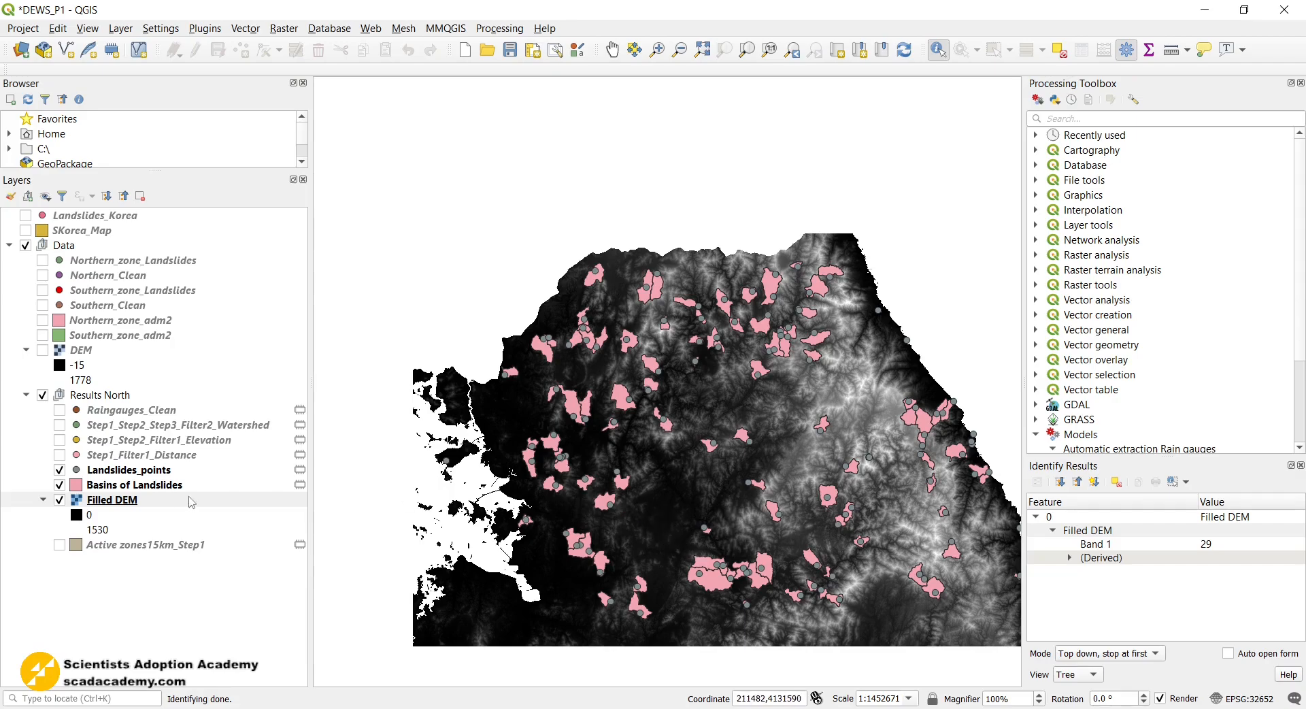
{"action": "left_click", "coordinate": [60, 499]}
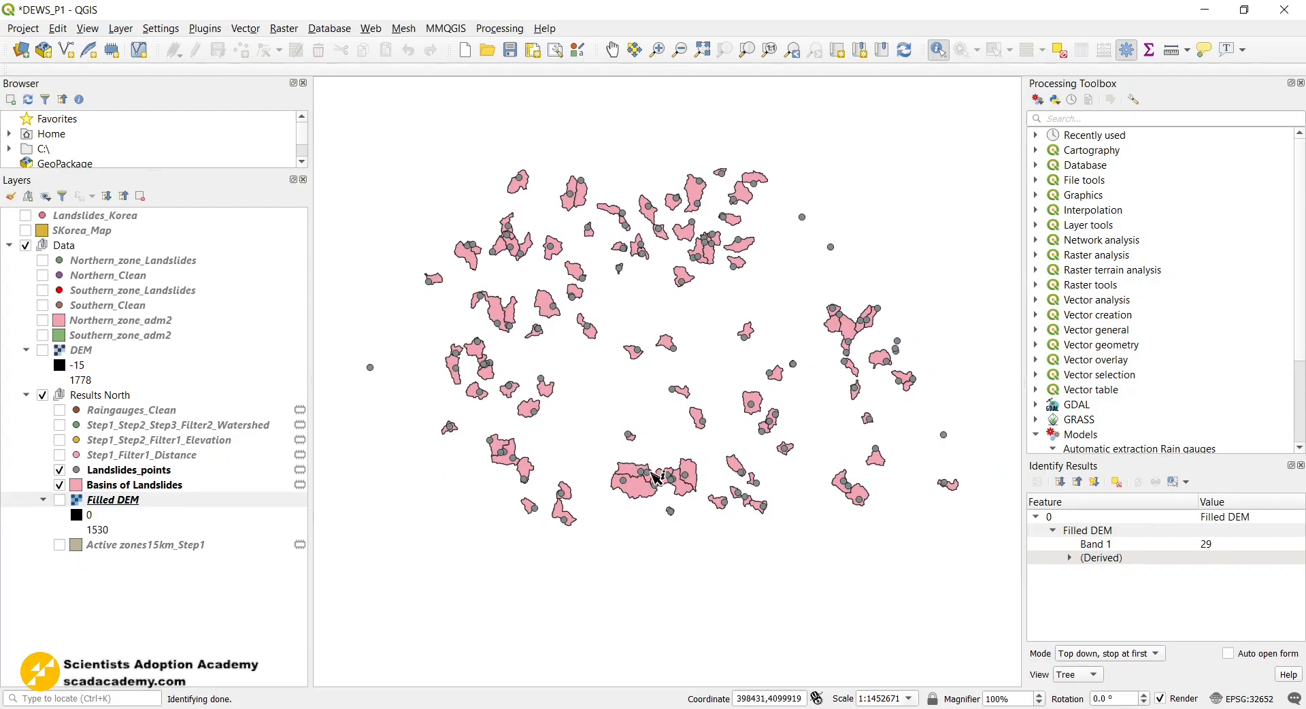
{"action": "scroll", "coordinate": [660, 470], "scroll_direction": "up", "scroll_amount": 2}
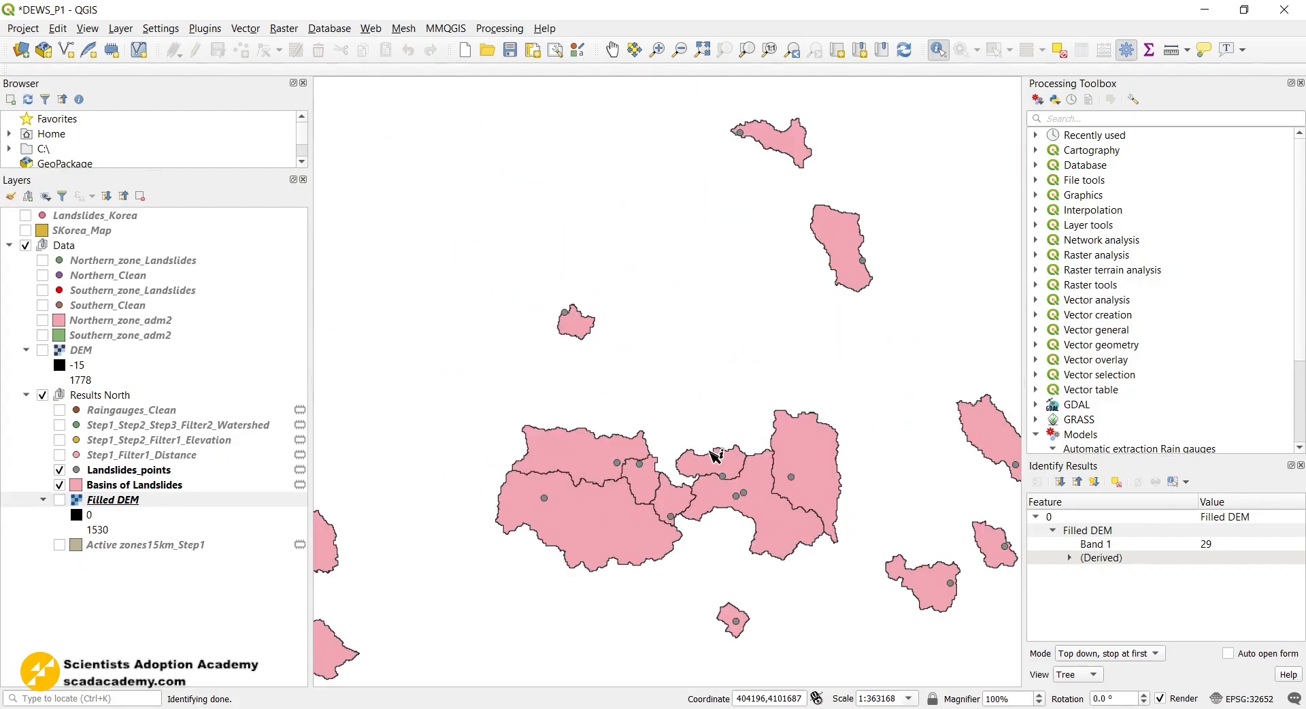
{"action": "scroll", "coordinate": [713, 457], "scroll_direction": "down", "scroll_amount": 1}
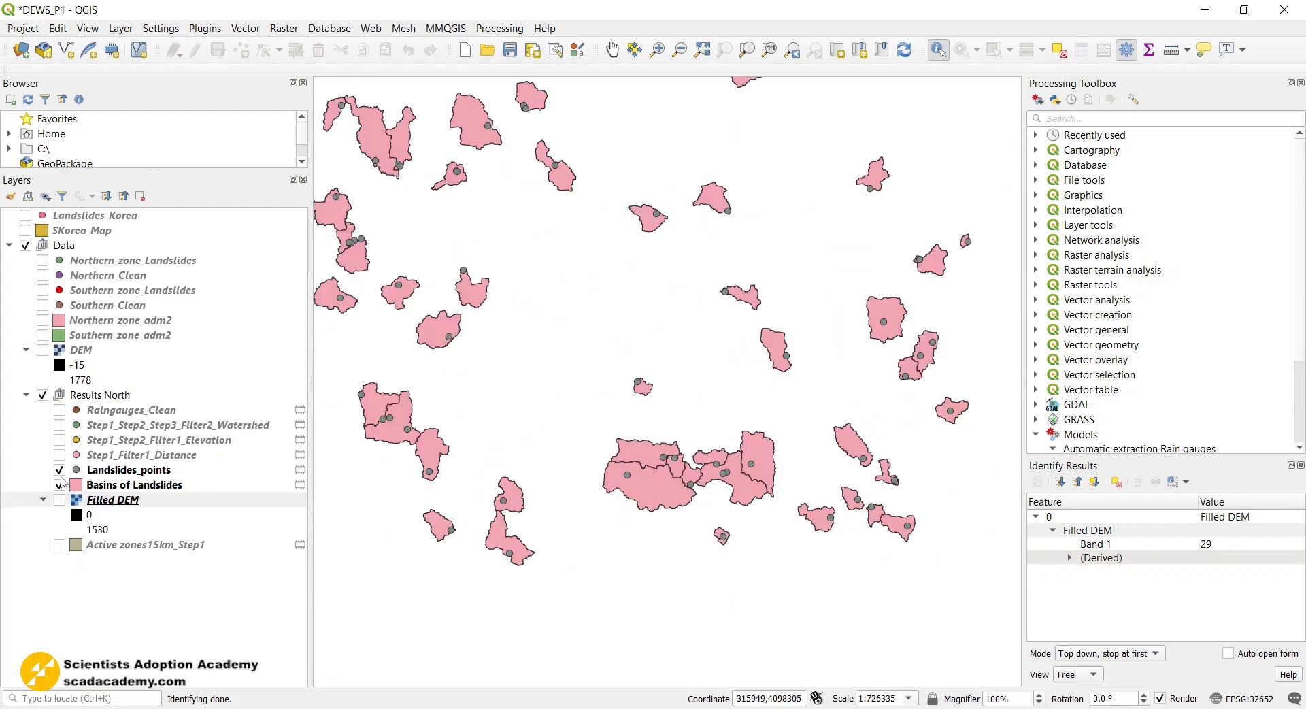
Check the full Raingauges_Clean layer over the basins, hide it again and show Step1_Step2_Step3_Filter2_Watershed instead
{"action": "left_click", "coordinate": [59, 411]}
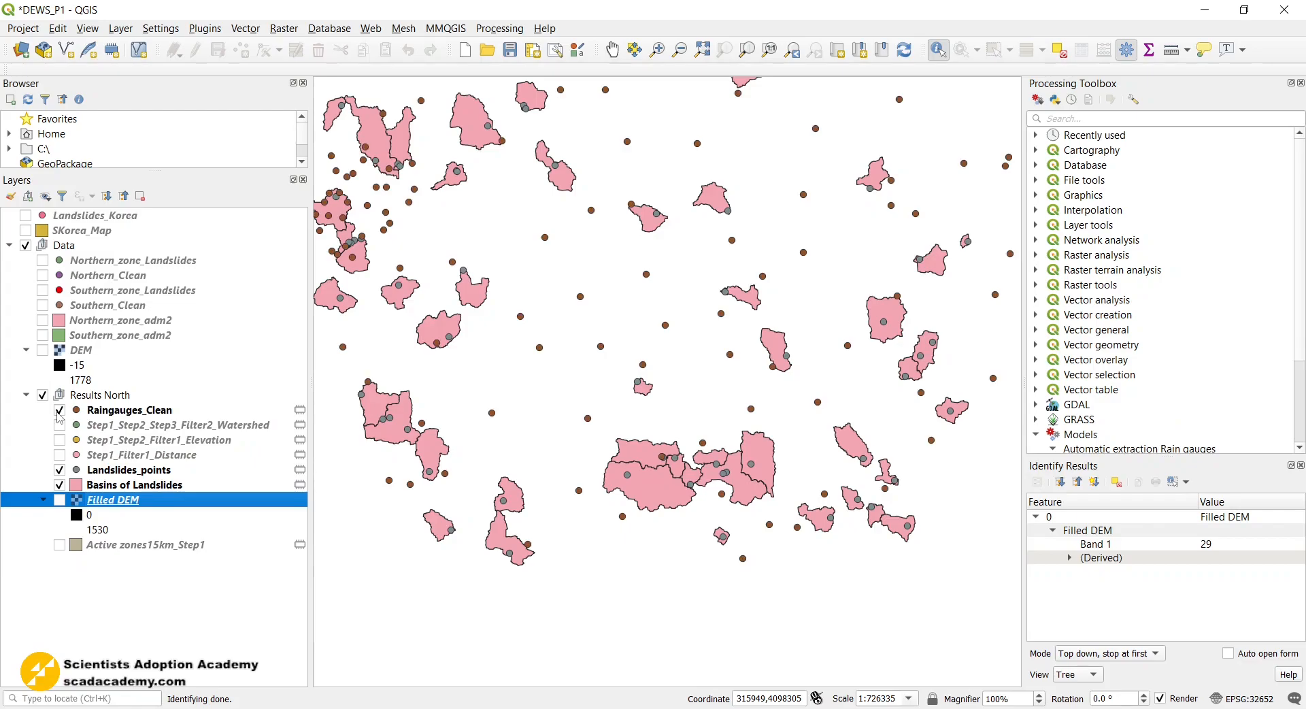
{"action": "left_click", "coordinate": [59, 411]}
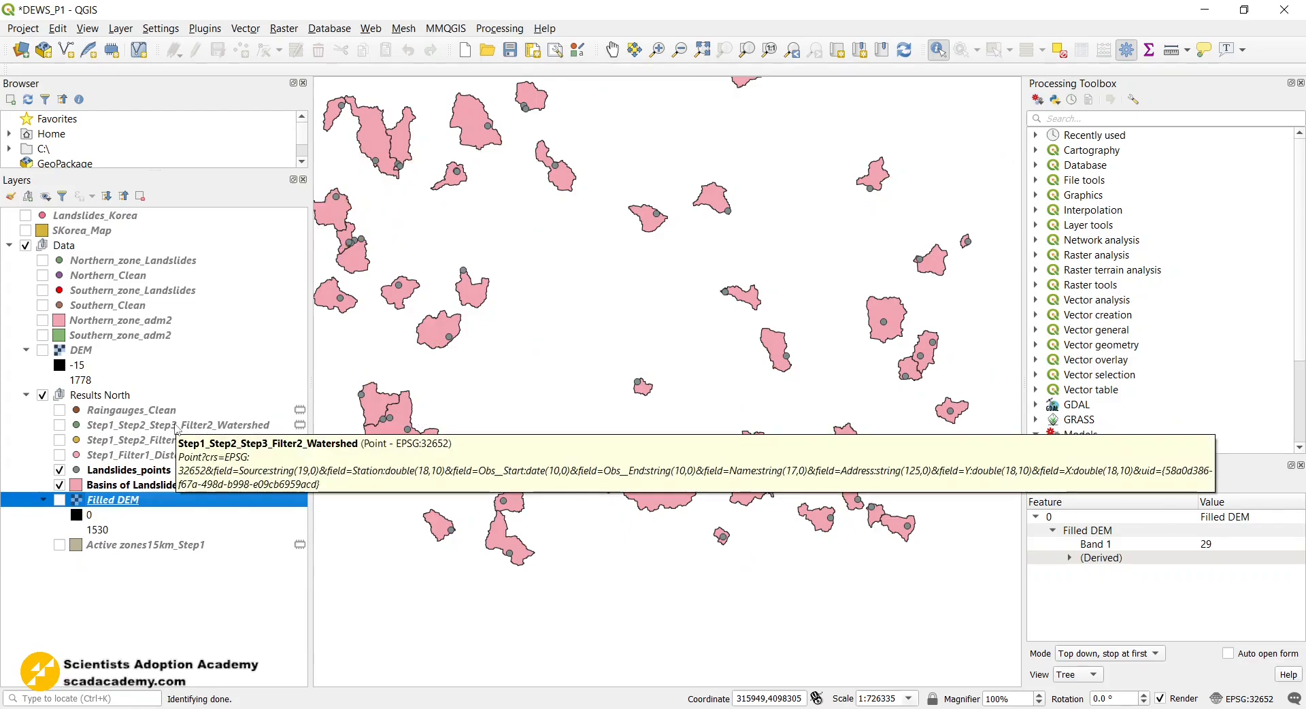
{"action": "left_click", "coordinate": [59, 425]}
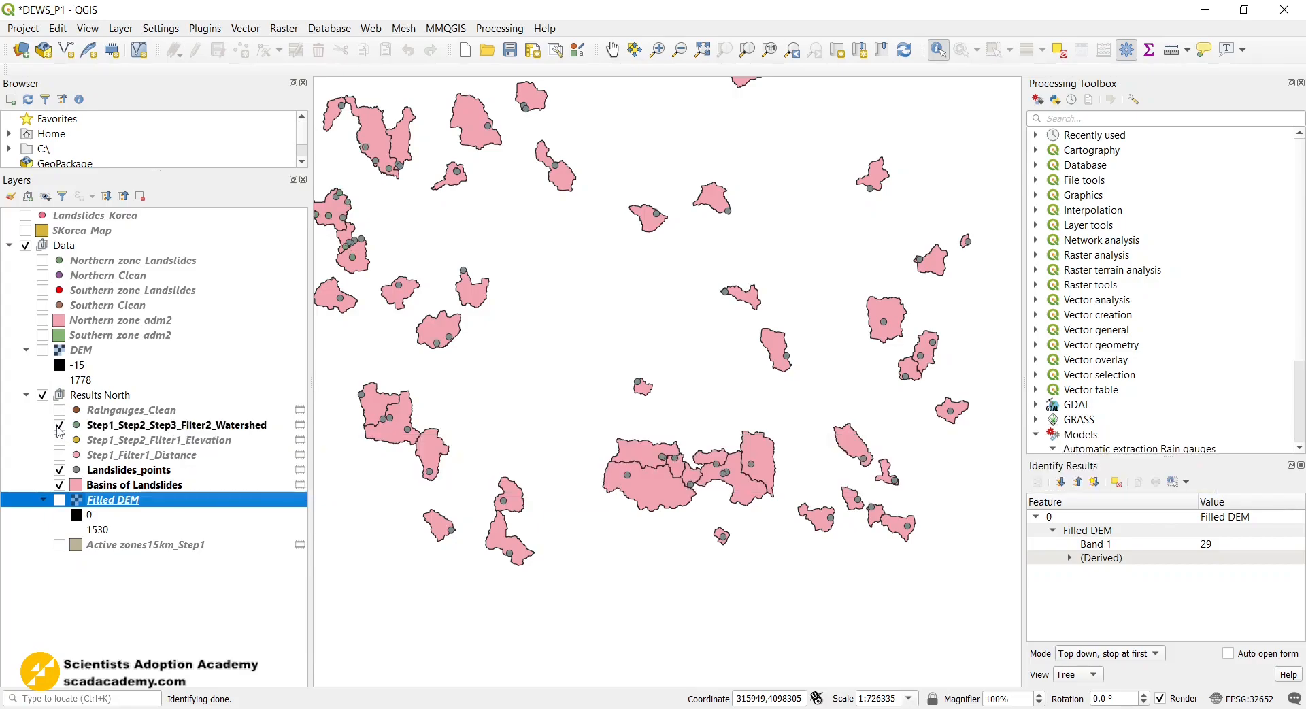
Review the attribute table of the Step1_Step2_Step3_Filter2_Watershed layer and close it
{"action": "right_click", "coordinate": [151, 428]}
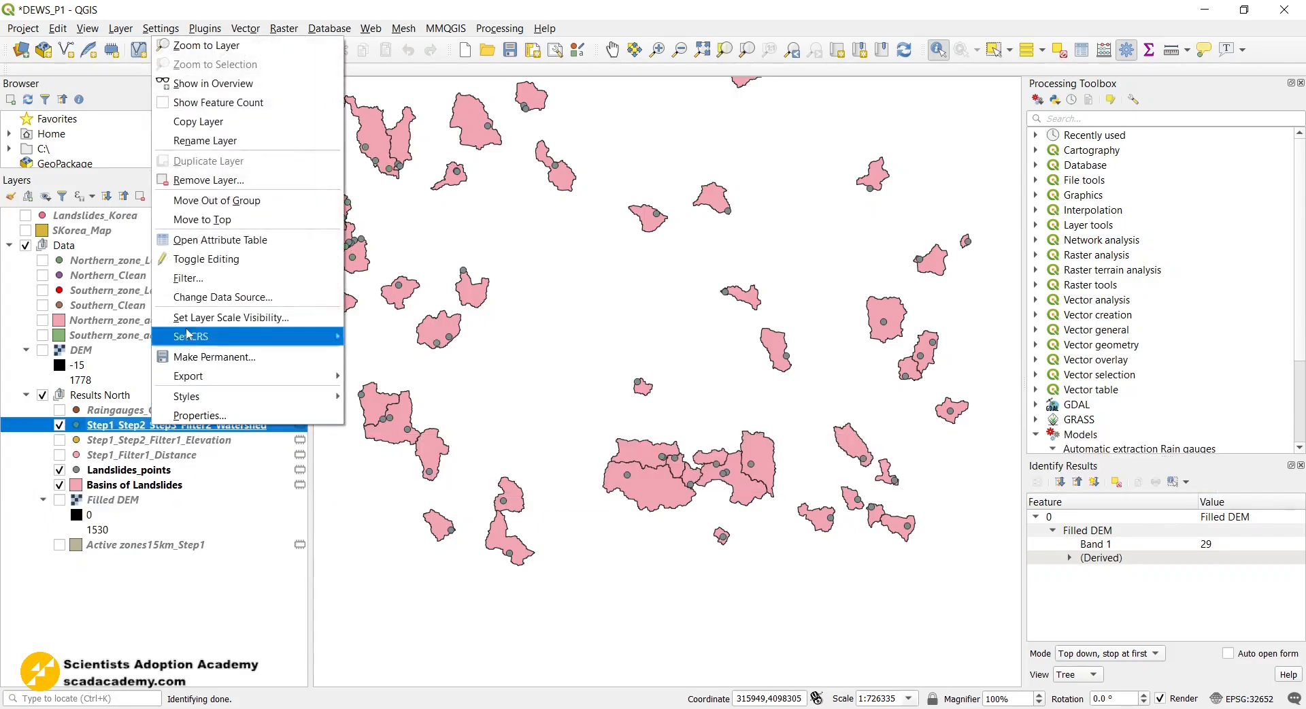
{"action": "left_click", "coordinate": [206, 246]}
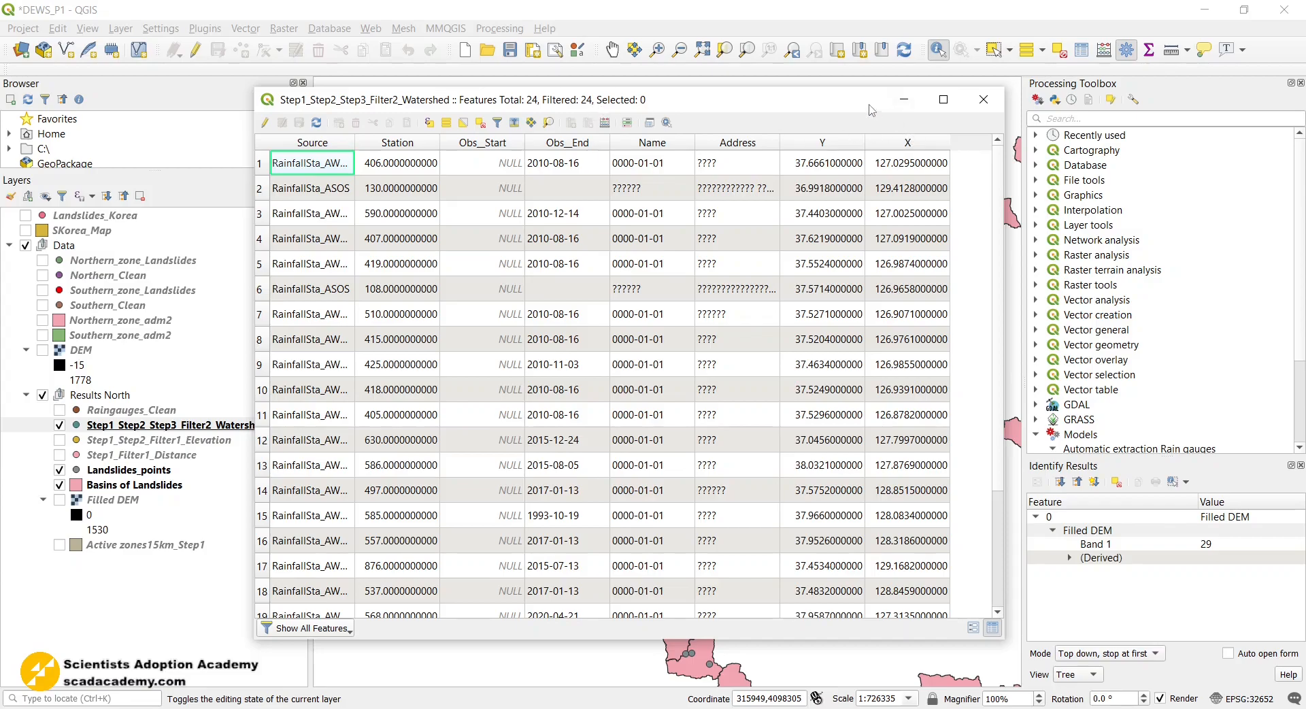
{"action": "left_click", "coordinate": [983, 103]}
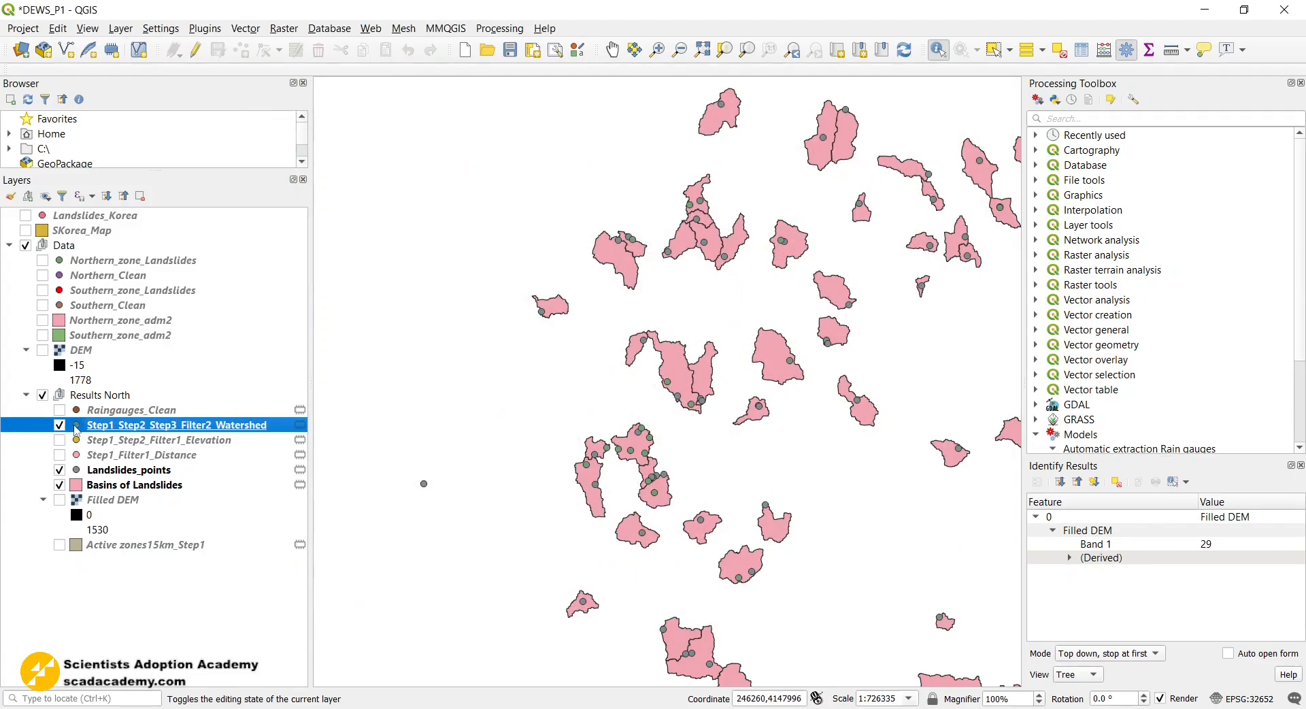
Style the Step1_Step2_Step3_Filter2_Watershed points with the effect drop shadow symbol at size 5
{"action": "double_click", "coordinate": [77, 428]}
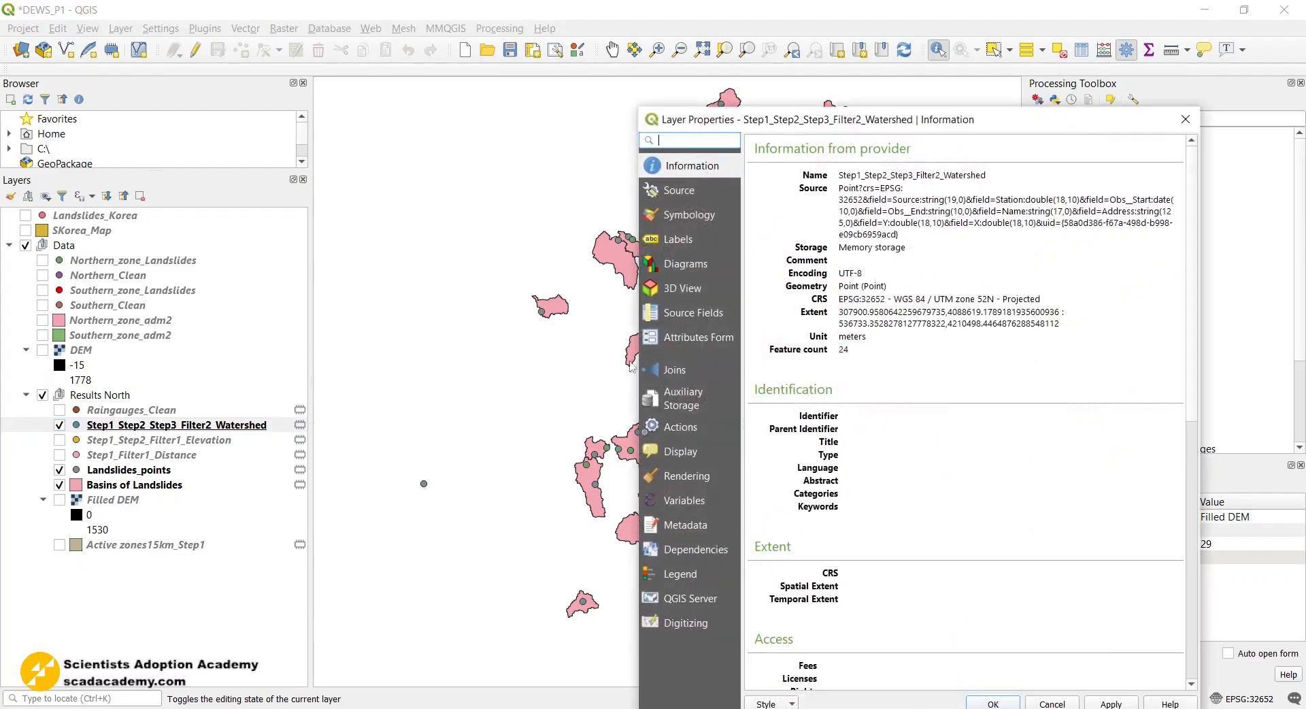
{"action": "left_click", "coordinate": [689, 215]}
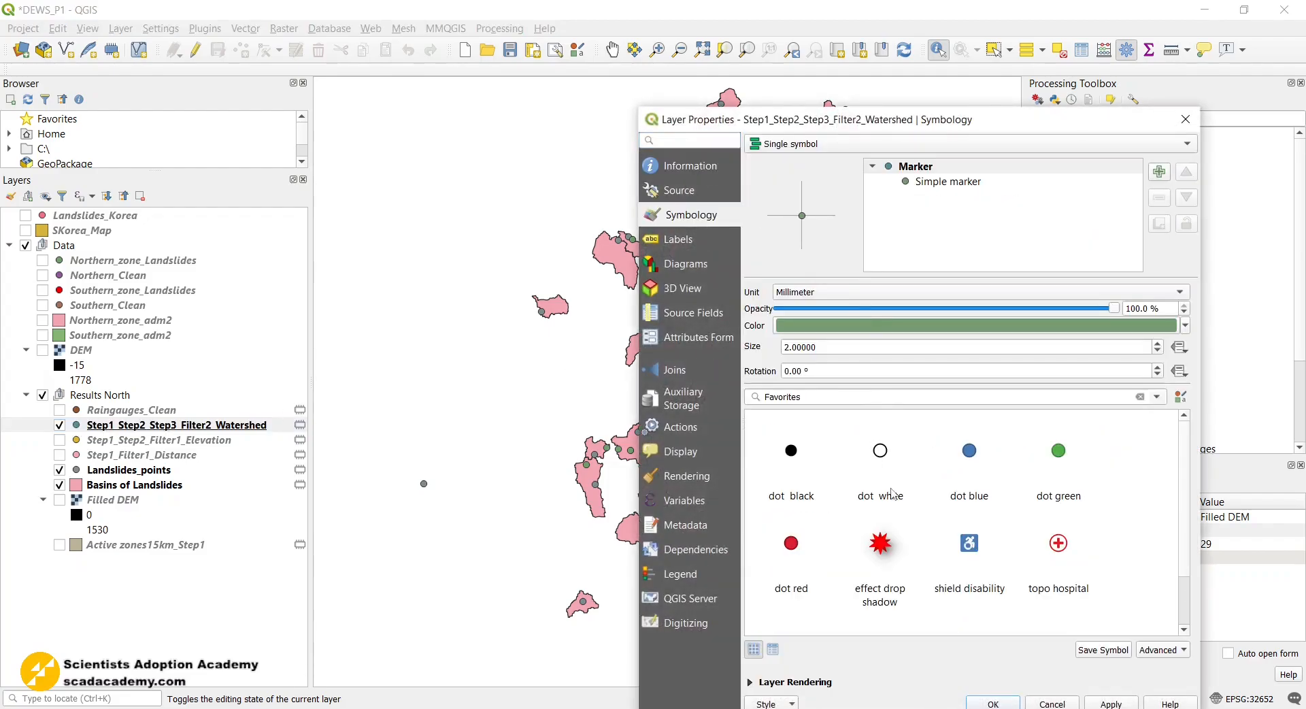
{"action": "left_click", "coordinate": [884, 548]}
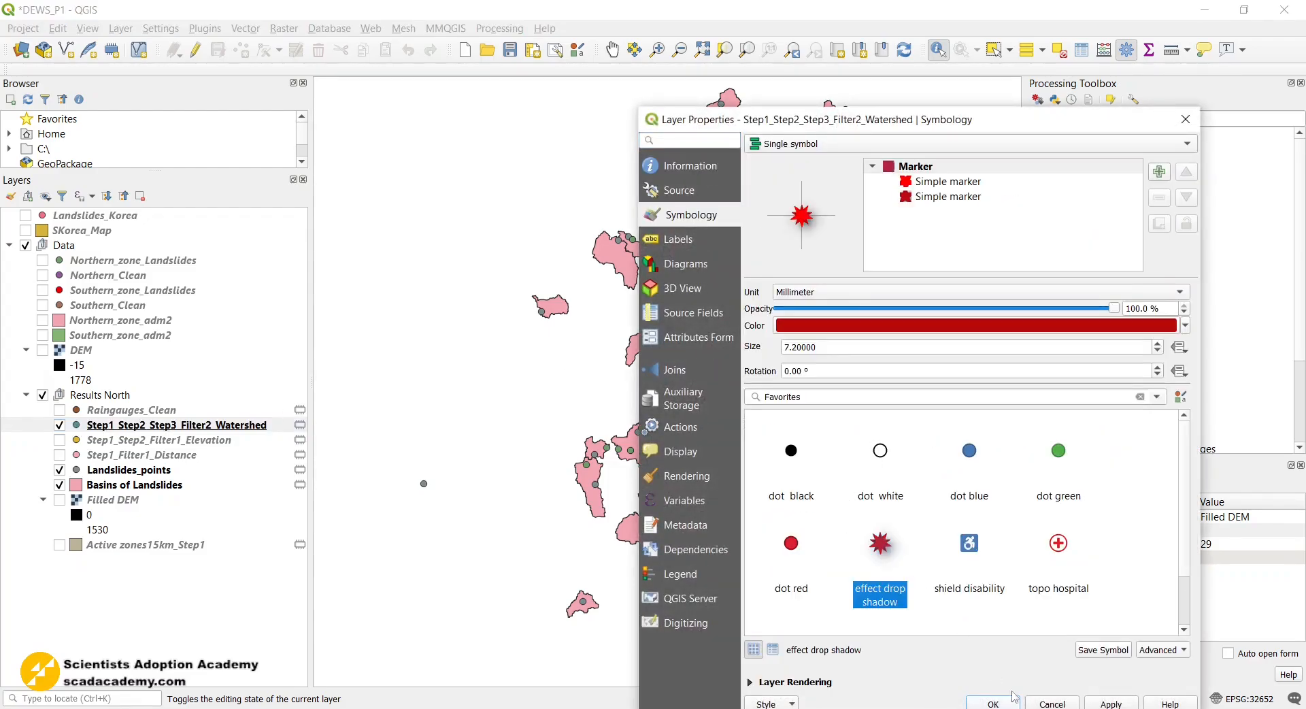
{"action": "left_click_drag", "start_coordinate": [829, 348], "coordinate": [738, 353]}
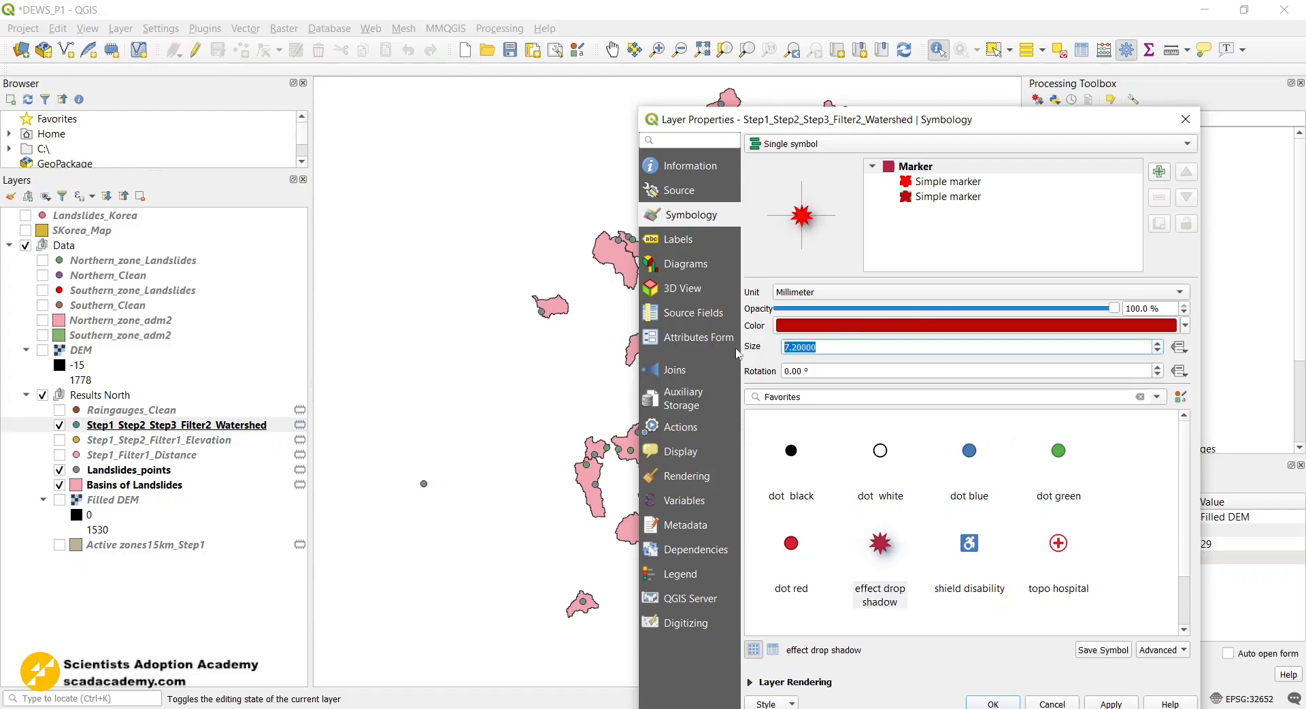
{"action": "type", "text": "5"}
{"action": "left_click", "coordinate": [990, 702]}
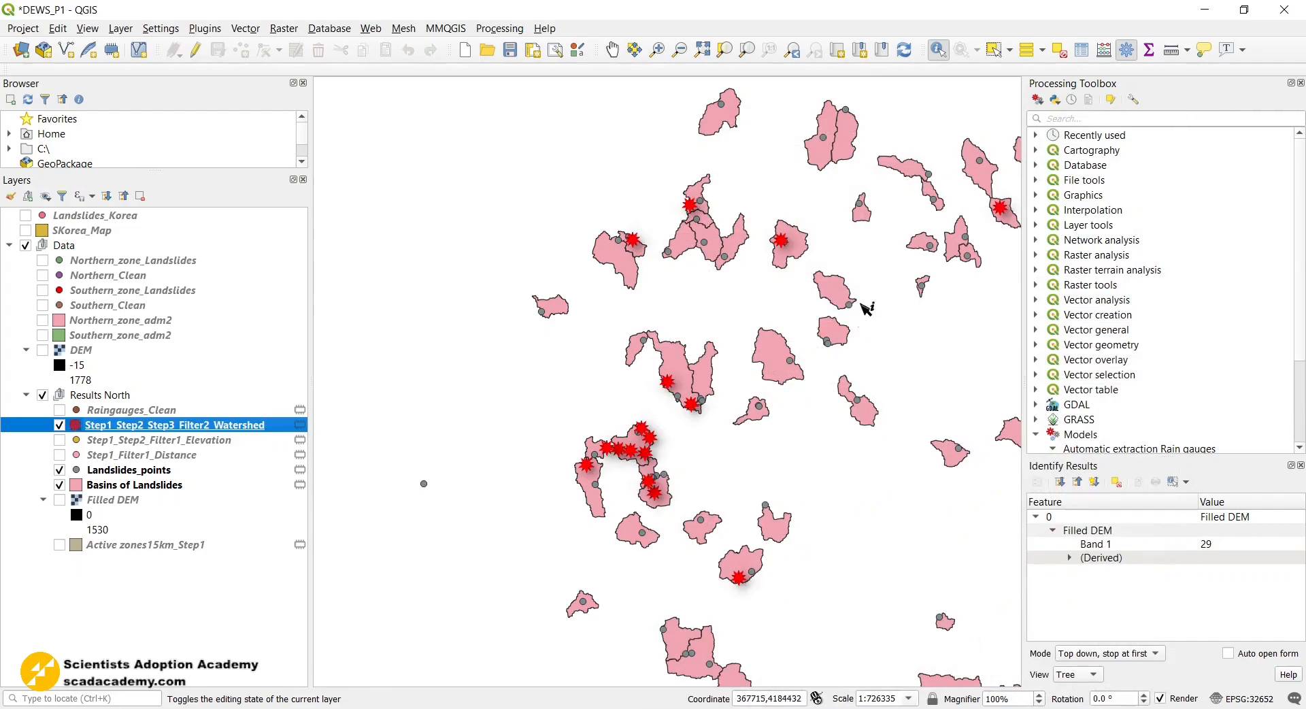
Examine how the filtered rain gauges sit relative to the landslide points and basins, both close up and across the whole zone
{"action": "scroll", "coordinate": [808, 227], "scroll_direction": "up", "scroll_amount": 1}
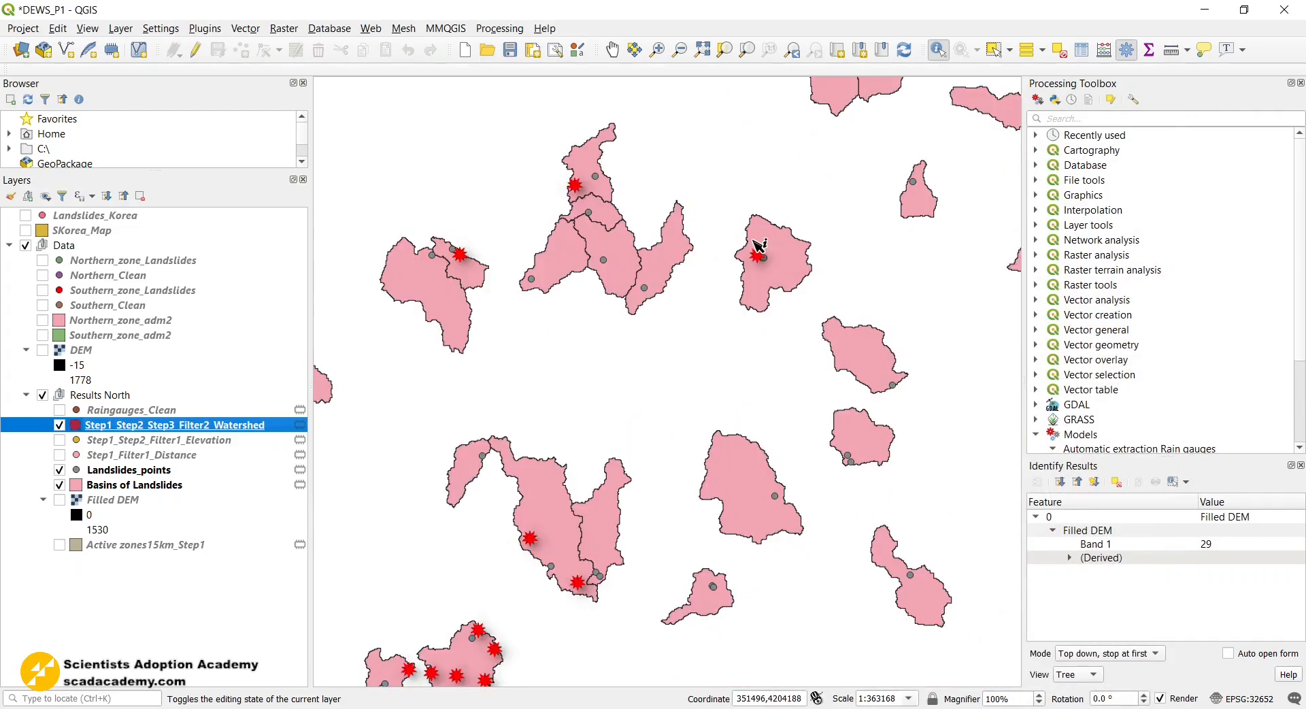
{"action": "scroll", "coordinate": [759, 244], "scroll_direction": "up", "scroll_amount": 2}
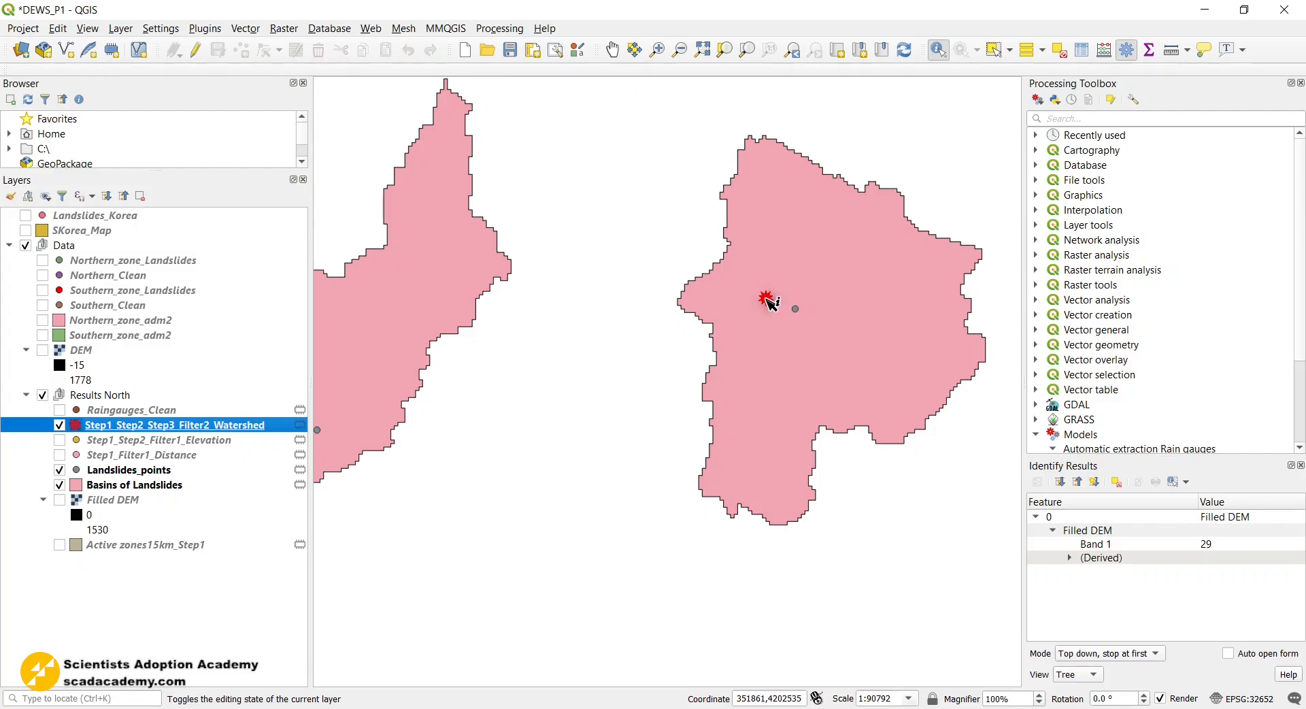
{"action": "scroll", "coordinate": [769, 301], "scroll_direction": "down", "scroll_amount": 2}
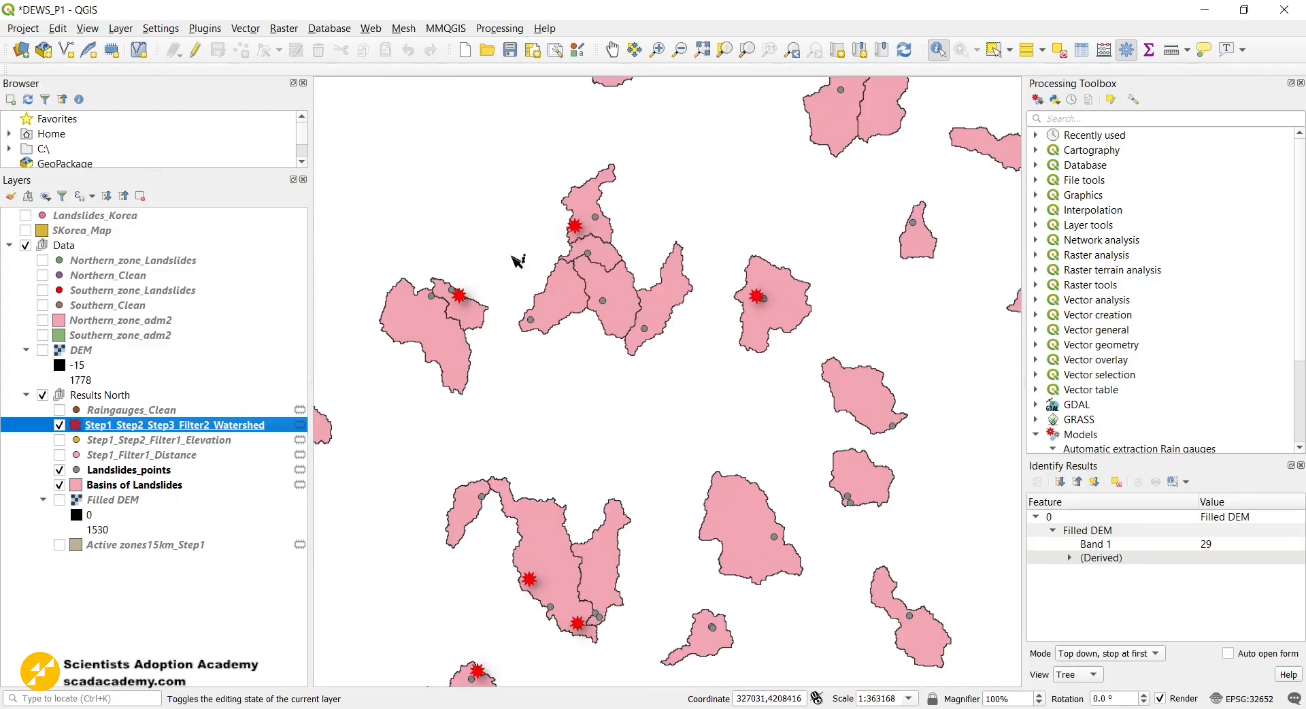
{"action": "scroll", "coordinate": [469, 267], "scroll_direction": "down", "scroll_amount": 1}
{"action": "scroll", "coordinate": [470, 272], "scroll_direction": "down", "scroll_amount": 1}
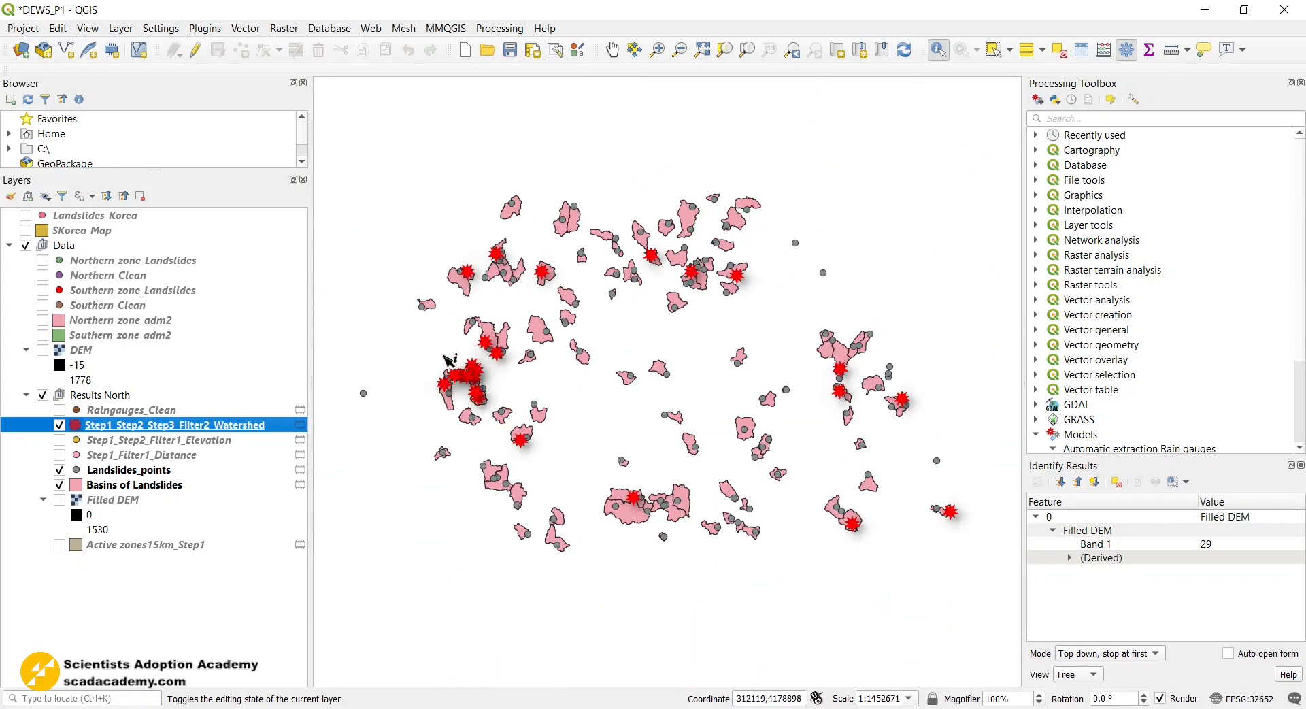
Show the Raingauges_Clean layer and compare all gauges with the filtered ones around the eastern basins, toggling its visibility
{"action": "scroll", "coordinate": [908, 416], "scroll_direction": "up", "scroll_amount": 2}
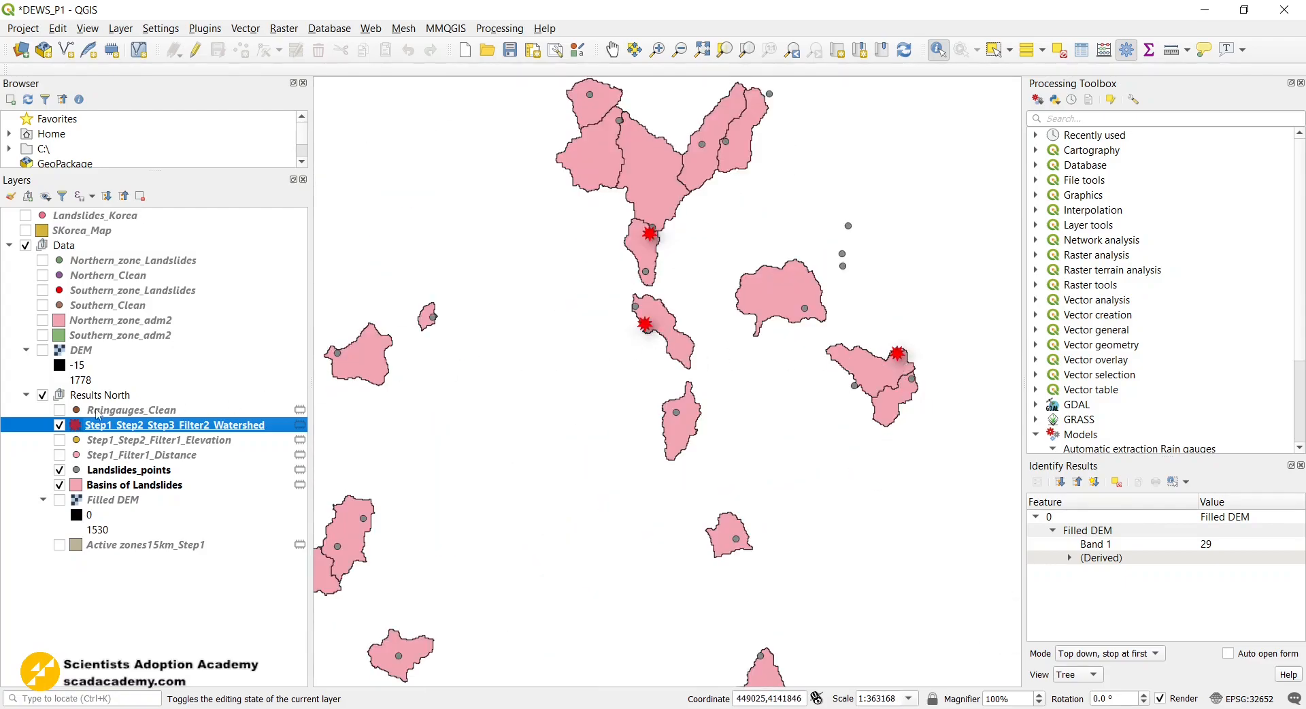
{"action": "left_click", "coordinate": [59, 410]}
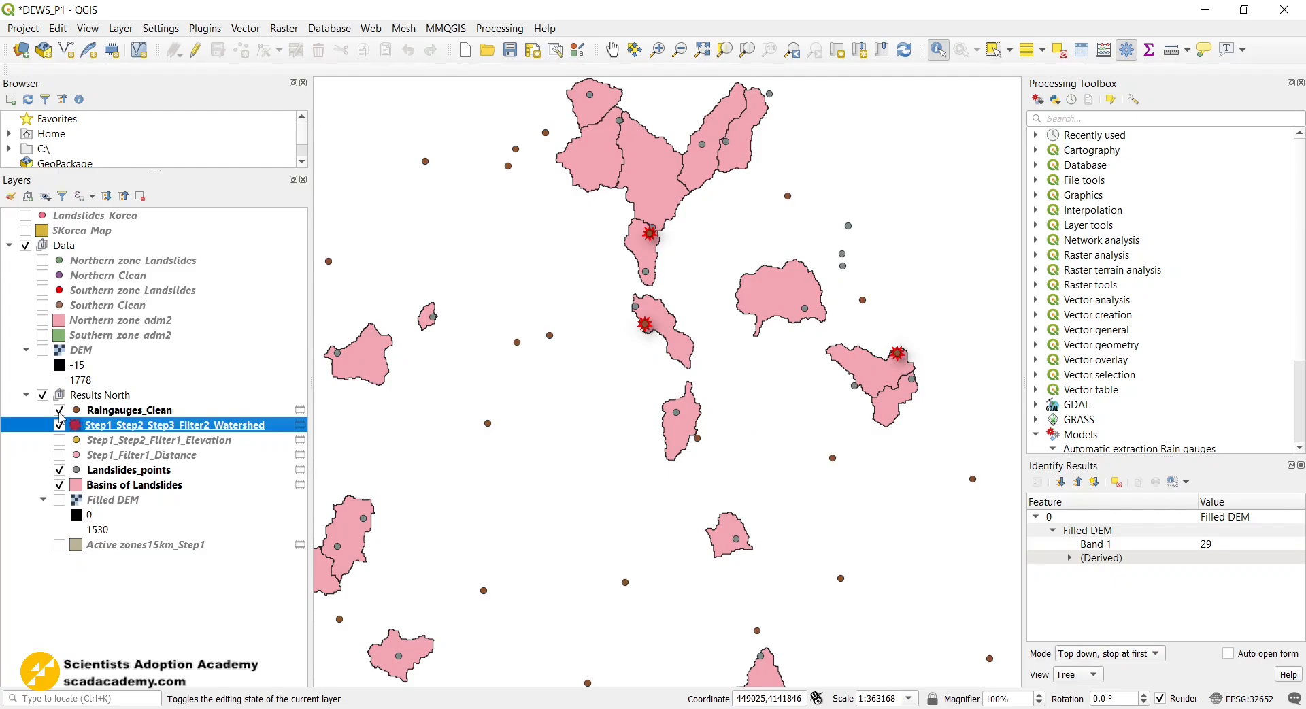
{"action": "scroll", "coordinate": [654, 324], "scroll_direction": "up", "scroll_amount": 1}
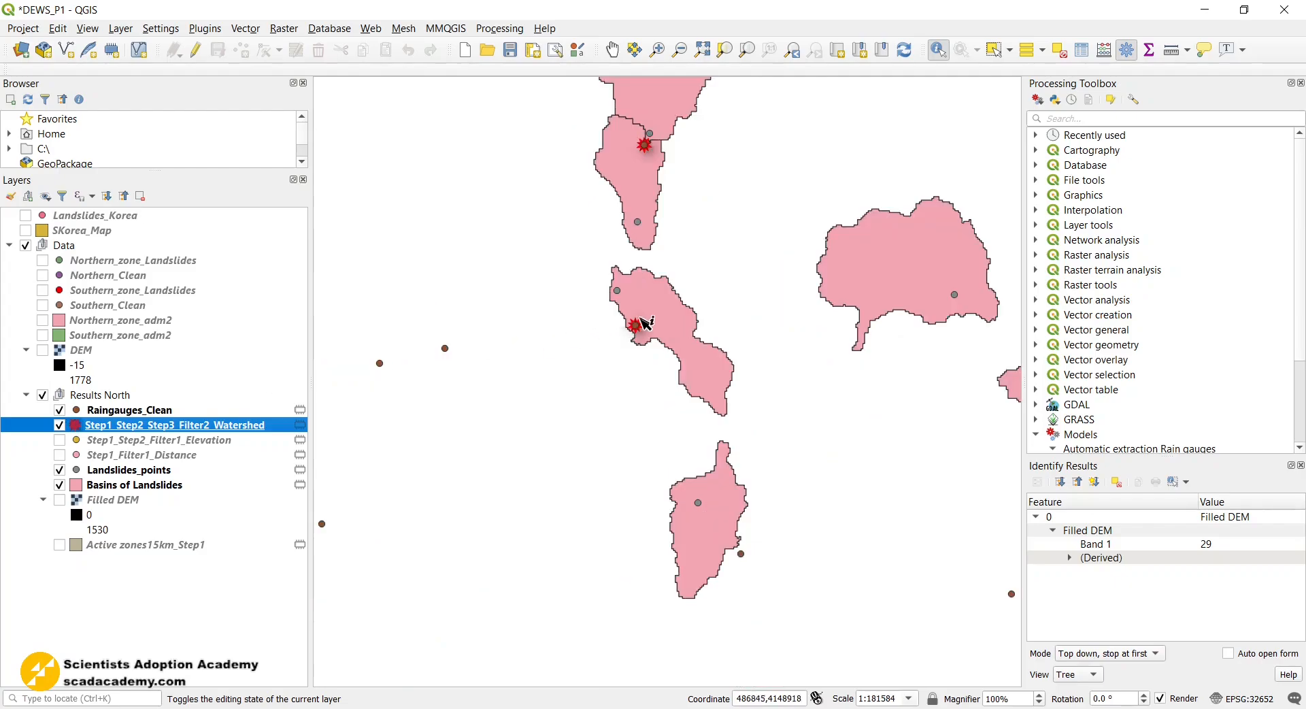
{"action": "left_click", "coordinate": [60, 410]}
{"action": "left_click", "coordinate": [60, 410]}
{"action": "left_click", "coordinate": [60, 411]}
{"action": "left_click", "coordinate": [60, 411]}
{"action": "scroll", "coordinate": [741, 555], "scroll_direction": "up", "scroll_amount": 1}
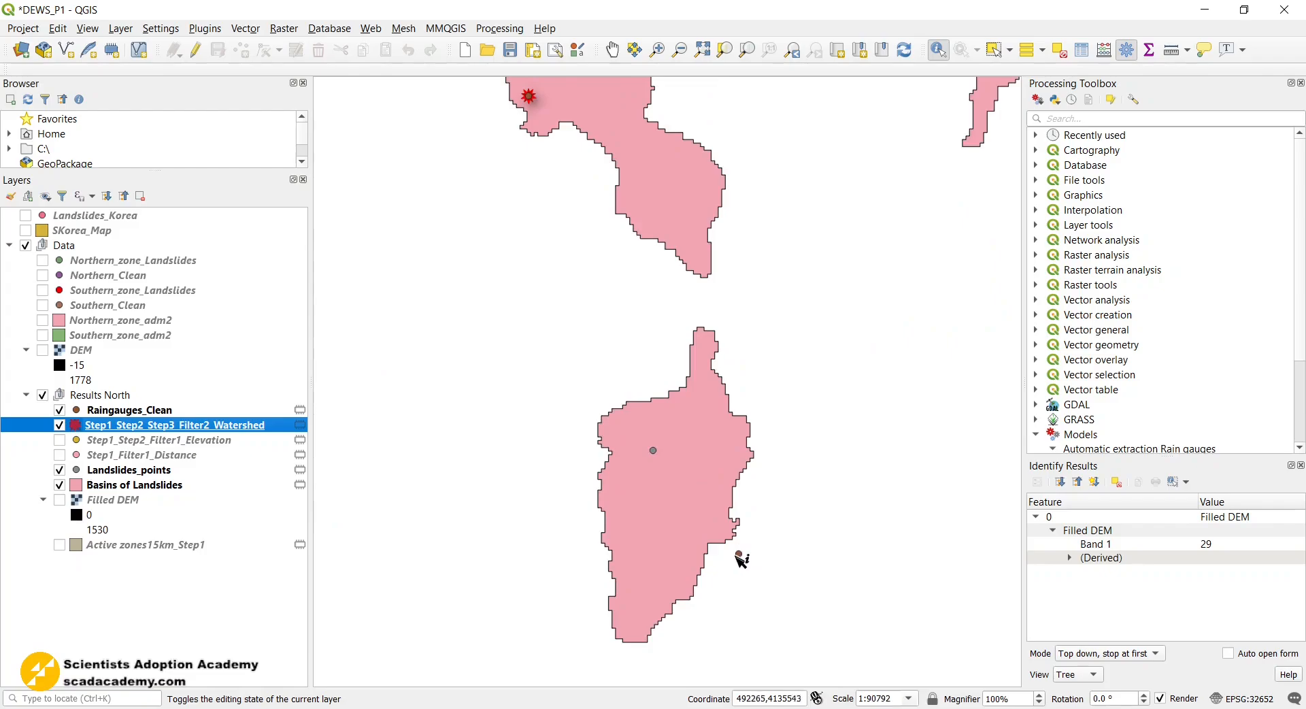
{"action": "left_click", "coordinate": [60, 410]}
{"action": "left_click", "coordinate": [59, 410]}
Show the Filled DEM layer and style the Basins of Landslides polygons with the outline blue symbol
{"action": "left_click", "coordinate": [60, 500]}
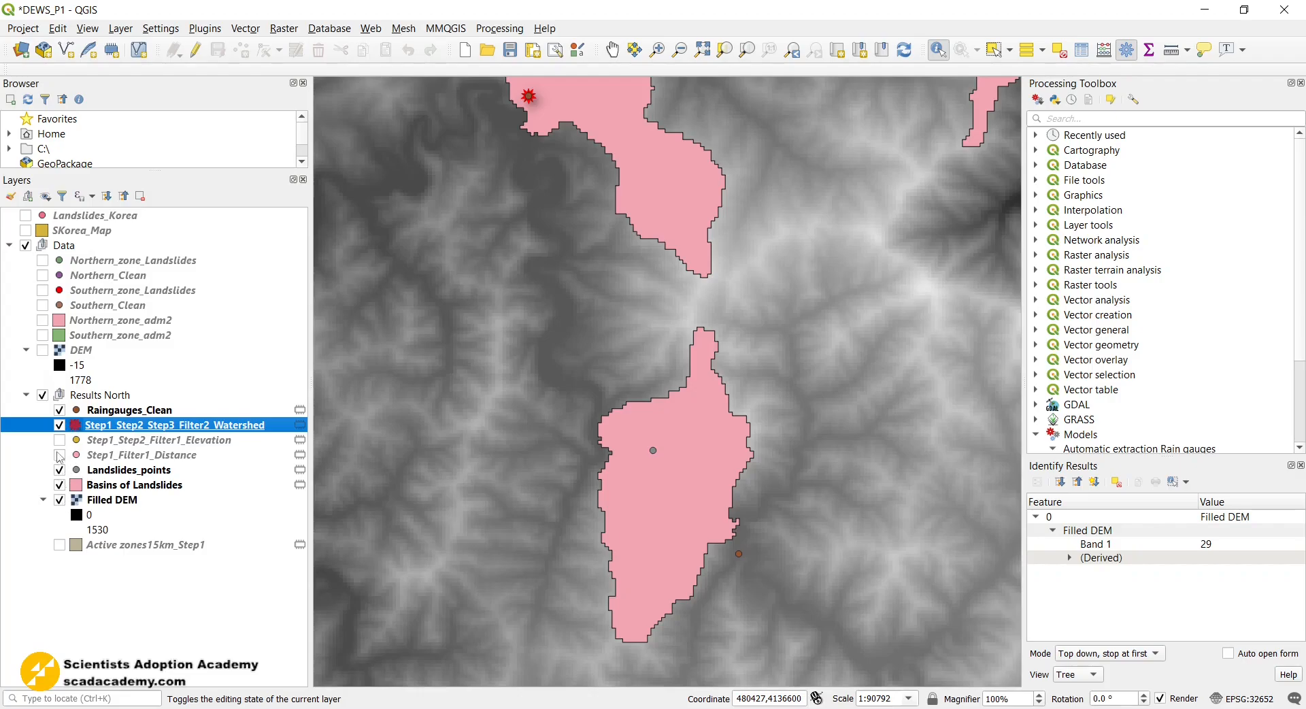
{"action": "left_click", "coordinate": [74, 490]}
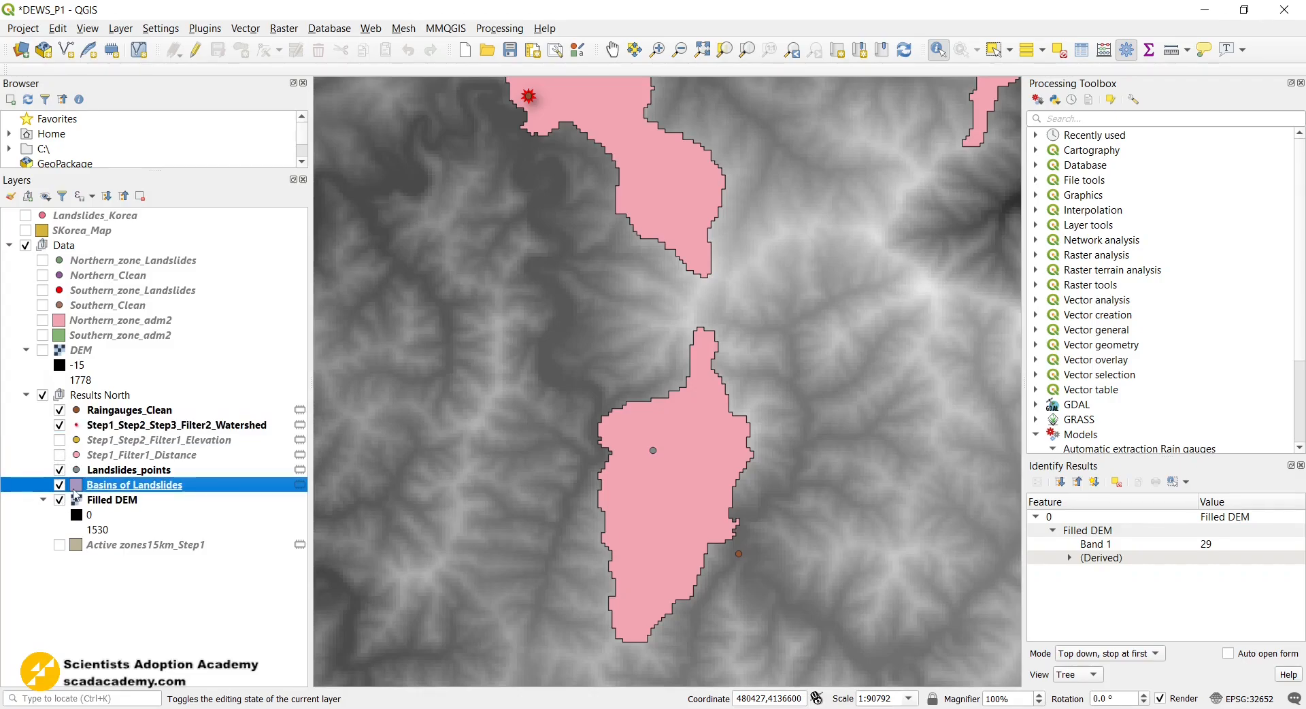
{"action": "double_click", "coordinate": [74, 491]}
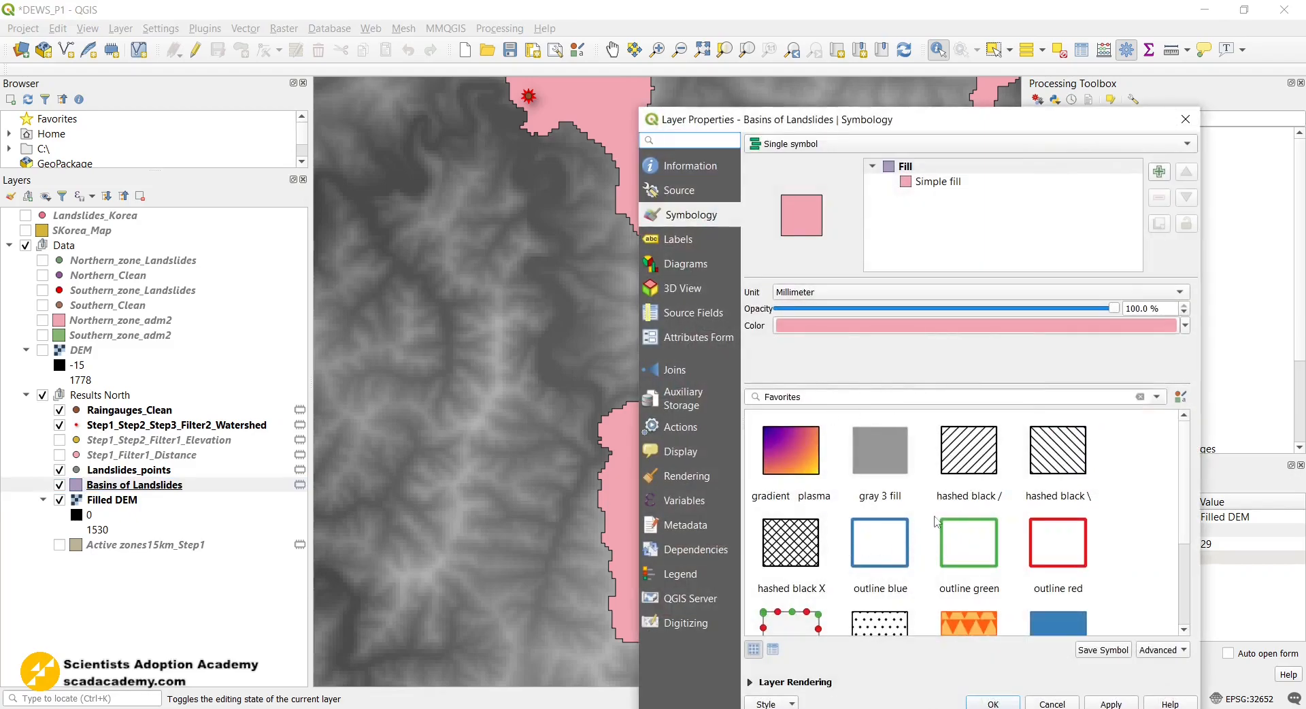
{"action": "left_click", "coordinate": [901, 550]}
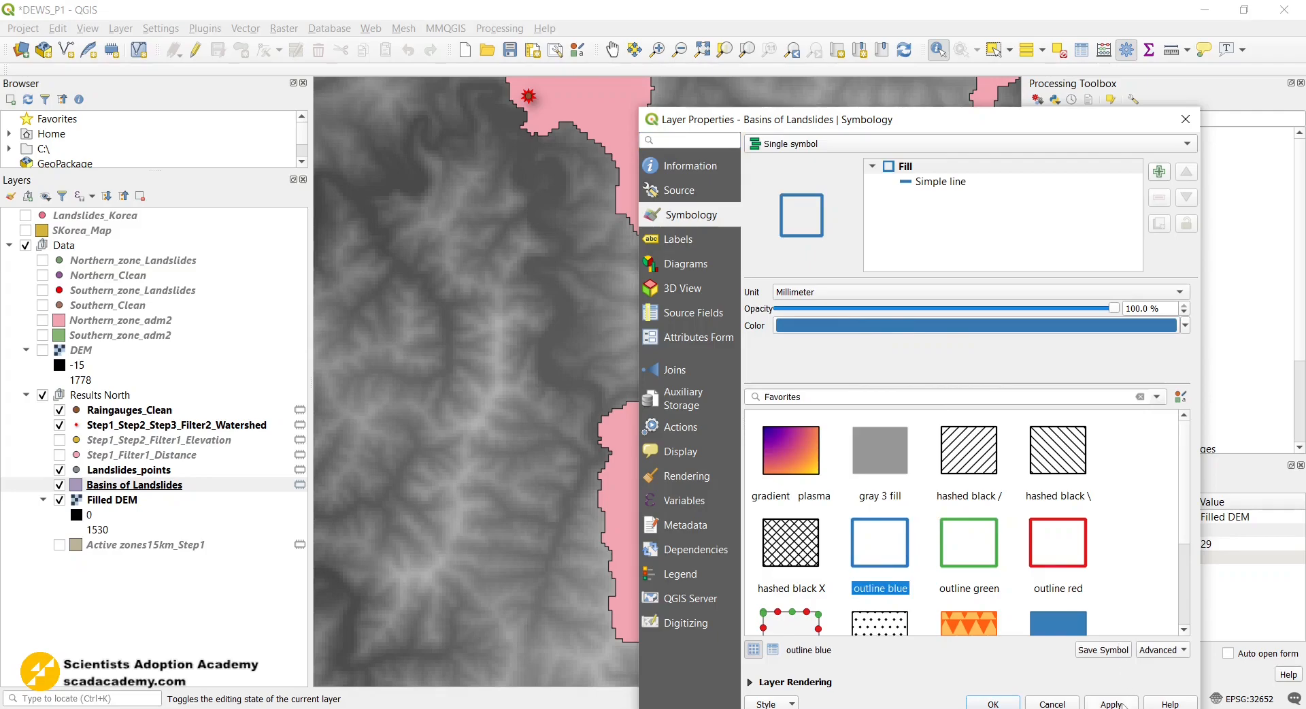
{"action": "left_click", "coordinate": [1122, 704]}
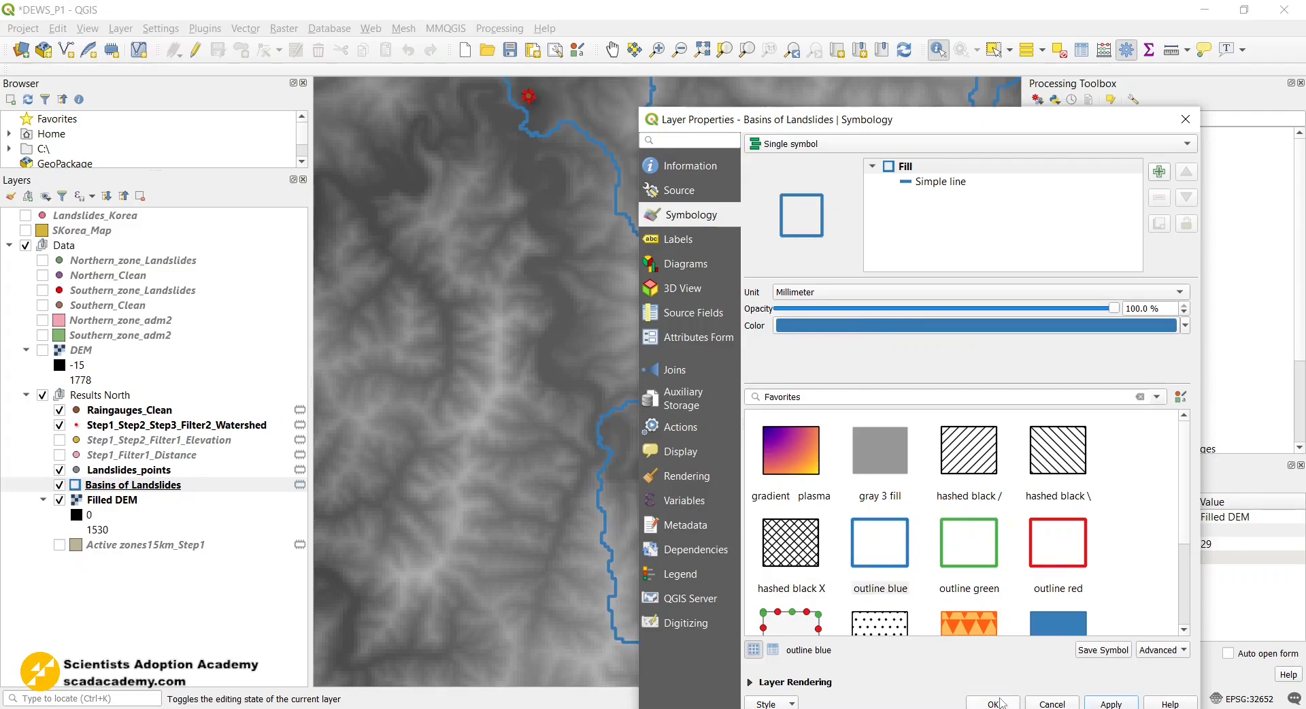
{"action": "left_click", "coordinate": [1000, 702]}
Examine the basin outlines against the DEM relief, rain gauges and landslide points, in single basins and across the northern zone
{"action": "scroll", "coordinate": [660, 333], "scroll_direction": "up", "scroll_amount": 1}
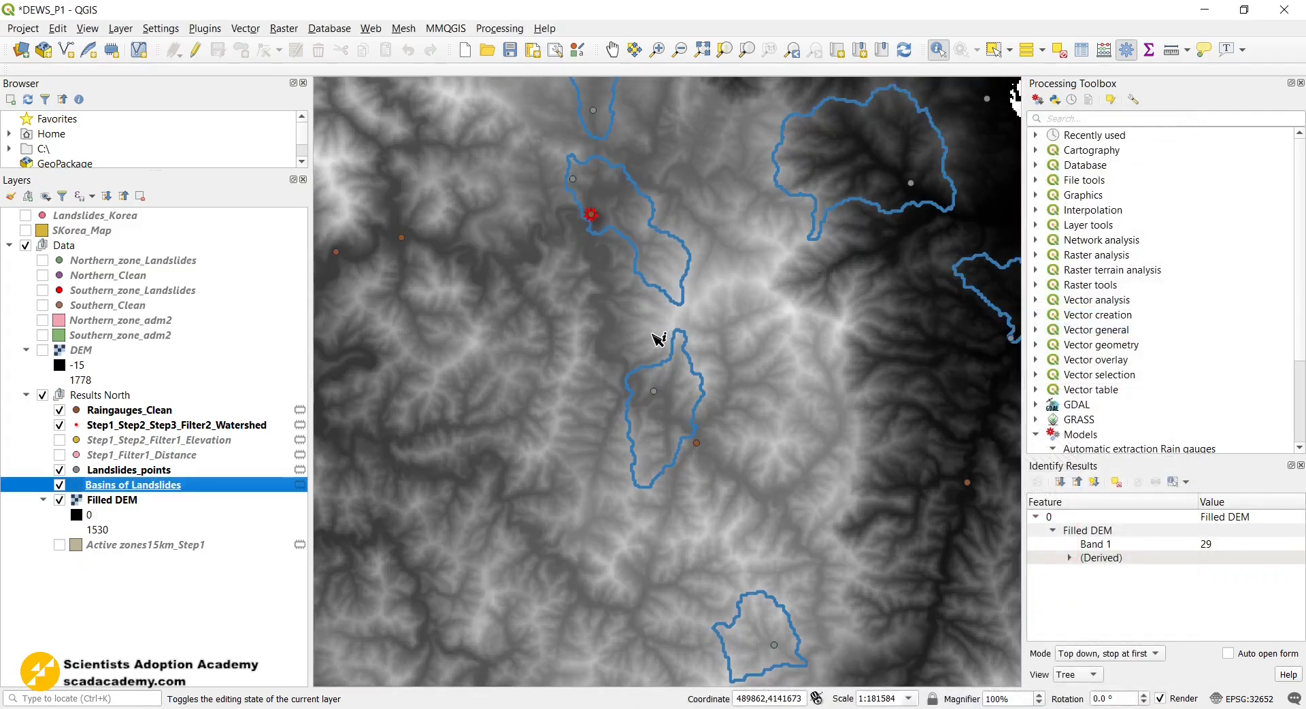
{"action": "scroll", "coordinate": [659, 338], "scroll_direction": "down", "scroll_amount": 1}
{"action": "scroll", "coordinate": [779, 231], "scroll_direction": "up", "scroll_amount": 2}
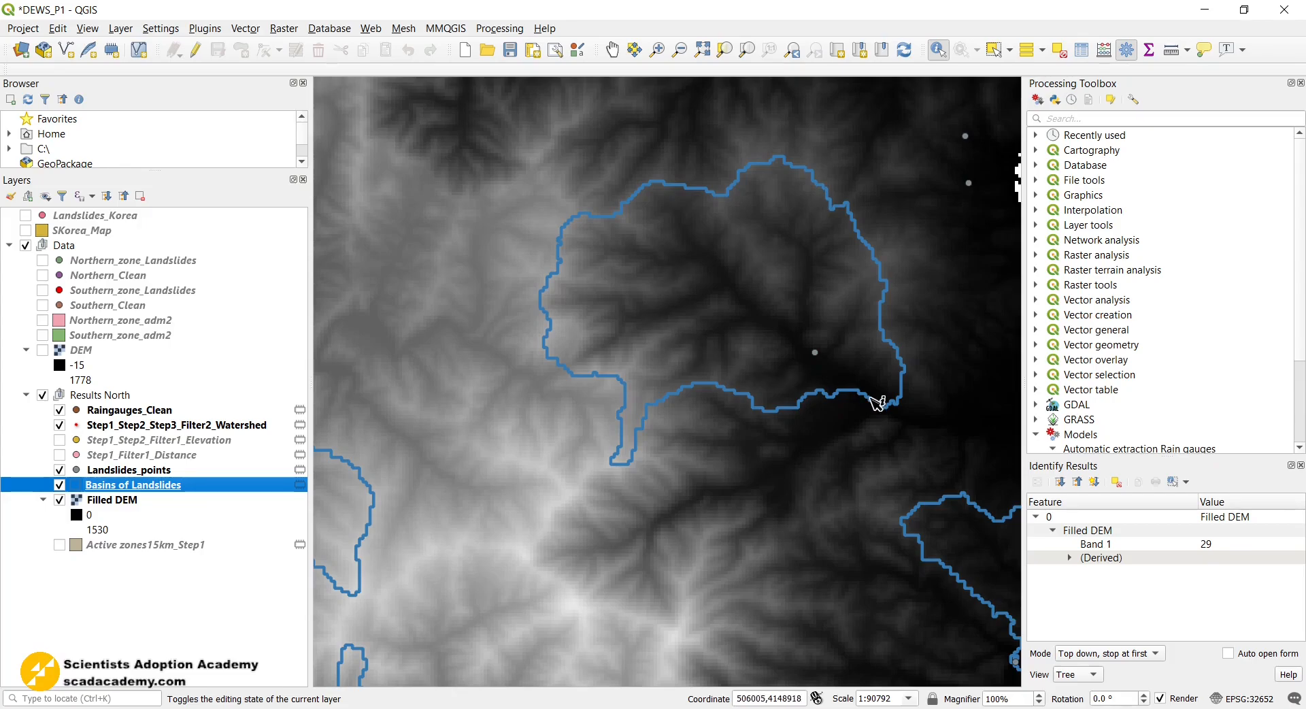
{"action": "scroll", "coordinate": [878, 403], "scroll_direction": "down", "scroll_amount": 3}
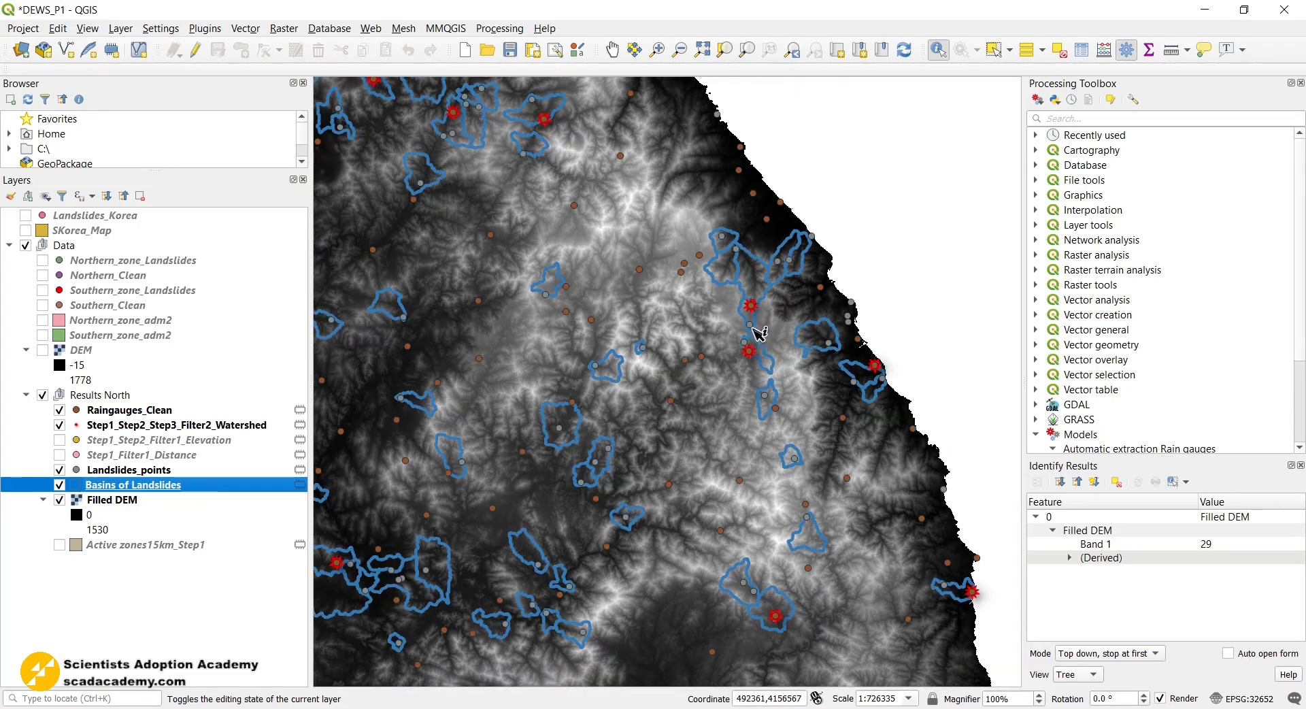
{"action": "scroll", "coordinate": [408, 409], "scroll_direction": "up", "scroll_amount": 3}
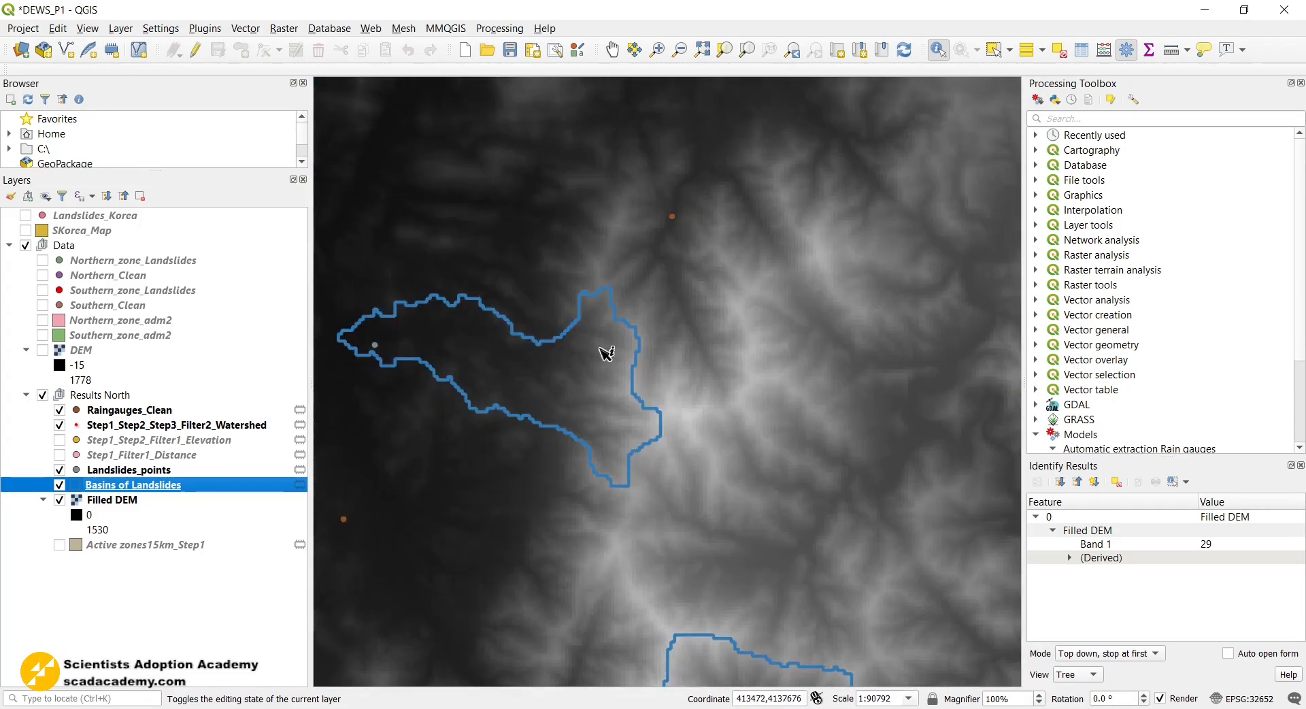
{"action": "scroll", "coordinate": [636, 358], "scroll_direction": "down", "scroll_amount": 2}
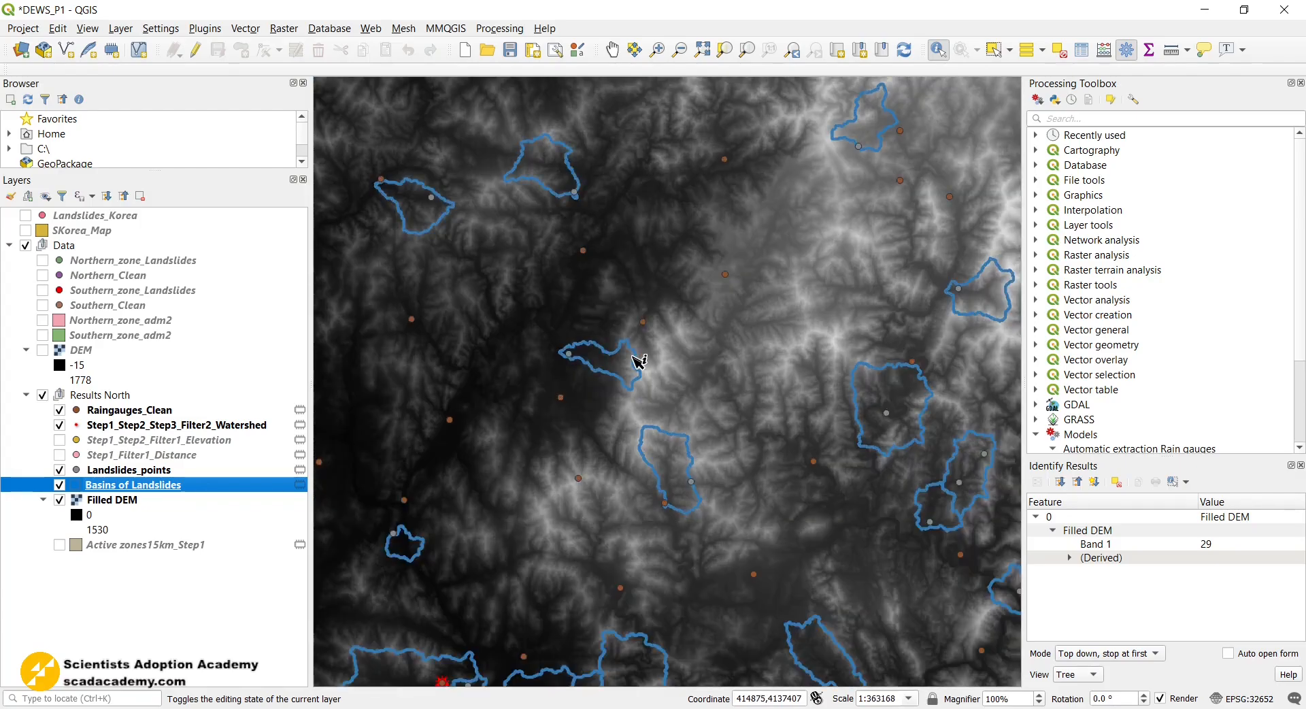
{"action": "scroll", "coordinate": [531, 145], "scroll_direction": "up", "scroll_amount": 2}
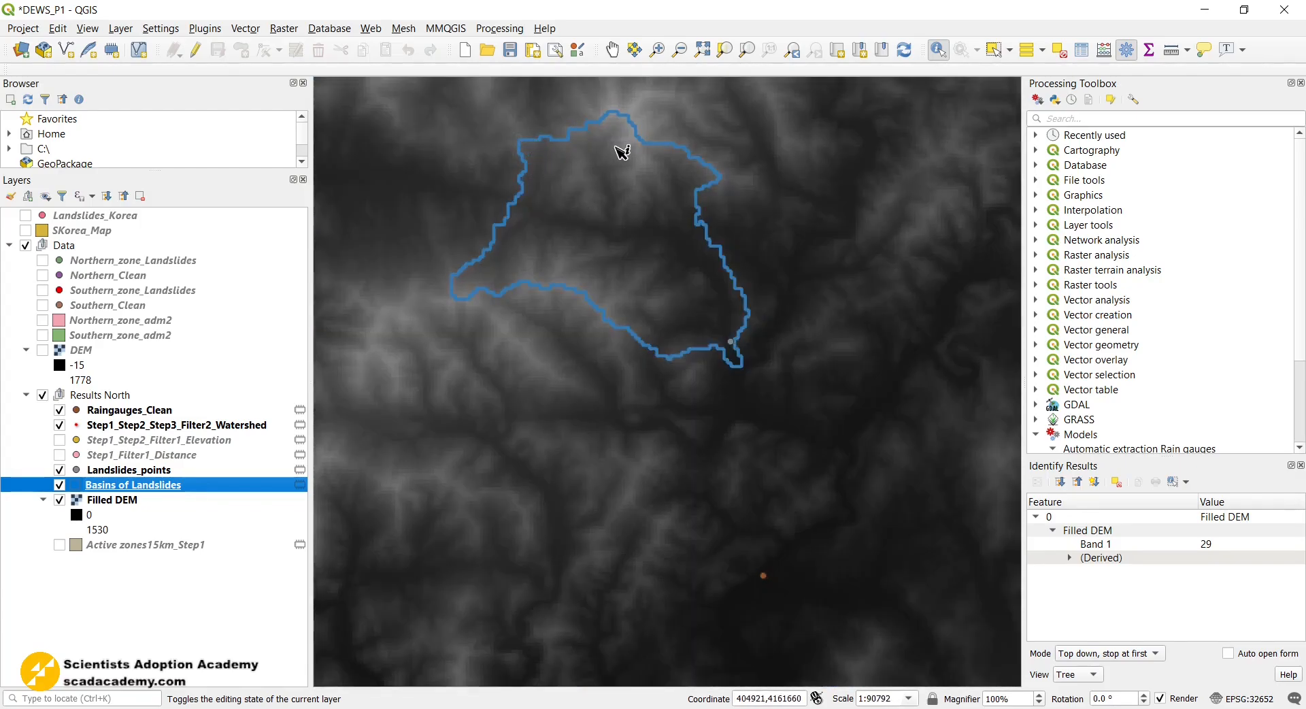
{"action": "scroll", "coordinate": [751, 330], "scroll_direction": "down", "scroll_amount": 2}
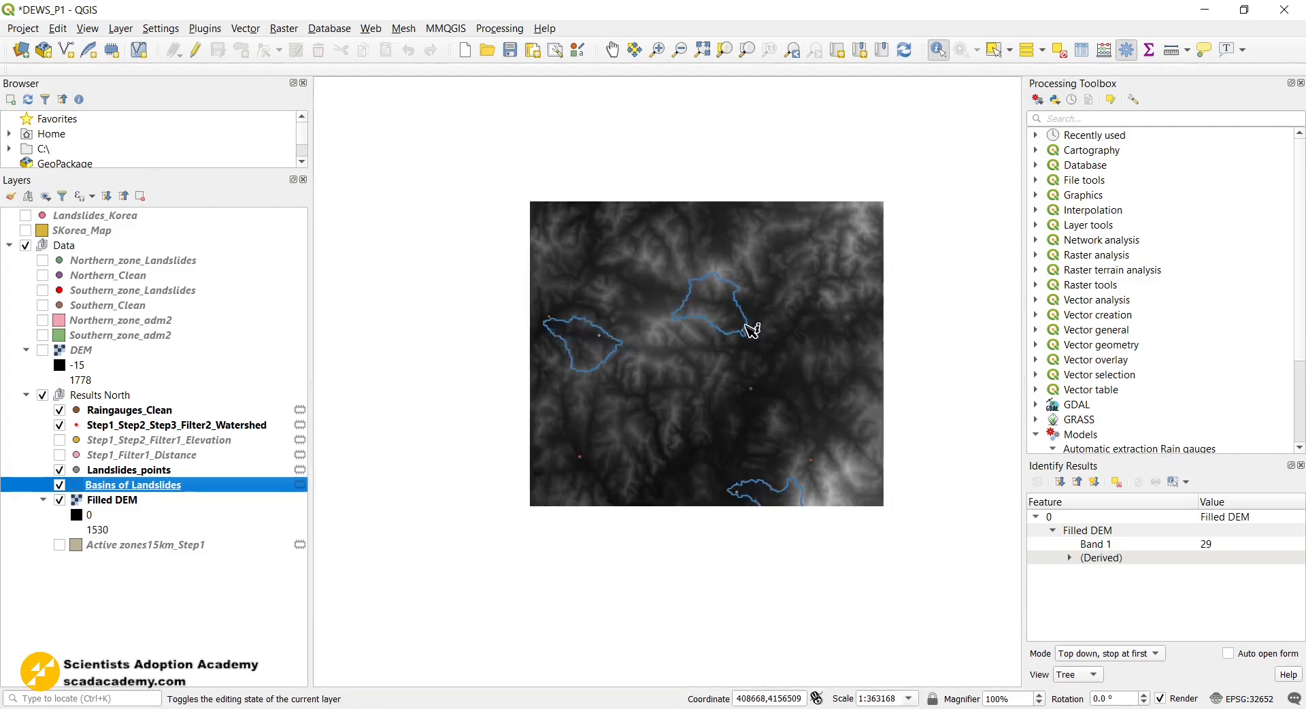
{"action": "scroll", "coordinate": [494, 111], "scroll_direction": "up", "scroll_amount": 1}
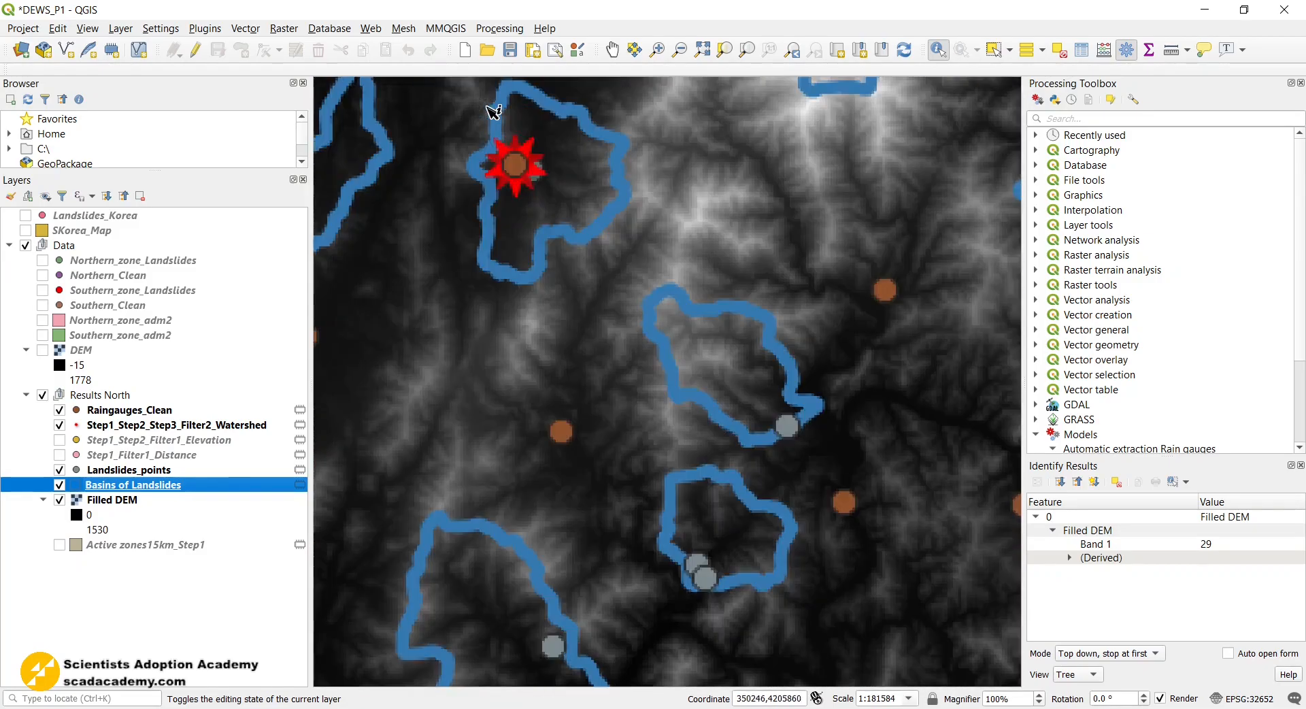
{"action": "scroll", "coordinate": [494, 111], "scroll_direction": "up", "scroll_amount": 1}
{"action": "scroll", "coordinate": [599, 212], "scroll_direction": "down", "scroll_amount": 1}
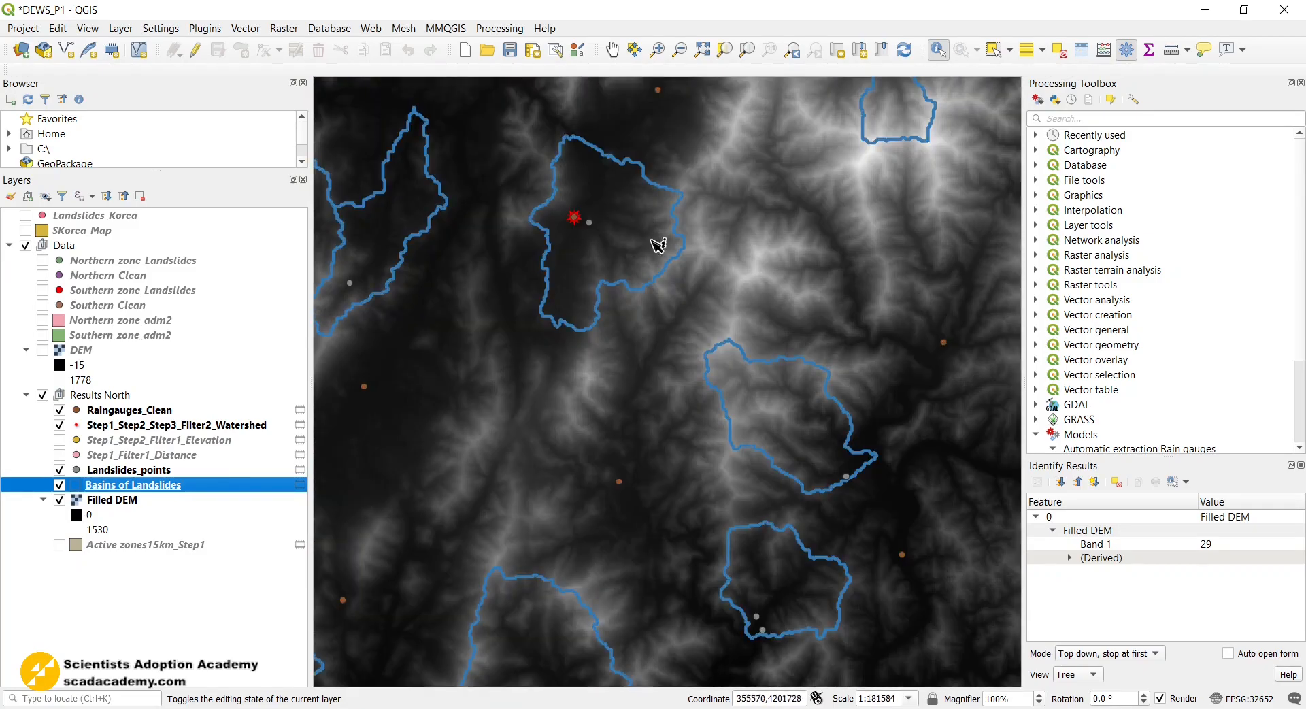
{"action": "scroll", "coordinate": [830, 457], "scroll_direction": "up", "scroll_amount": 1}
{"action": "scroll", "coordinate": [808, 344], "scroll_direction": "down", "scroll_amount": 2}
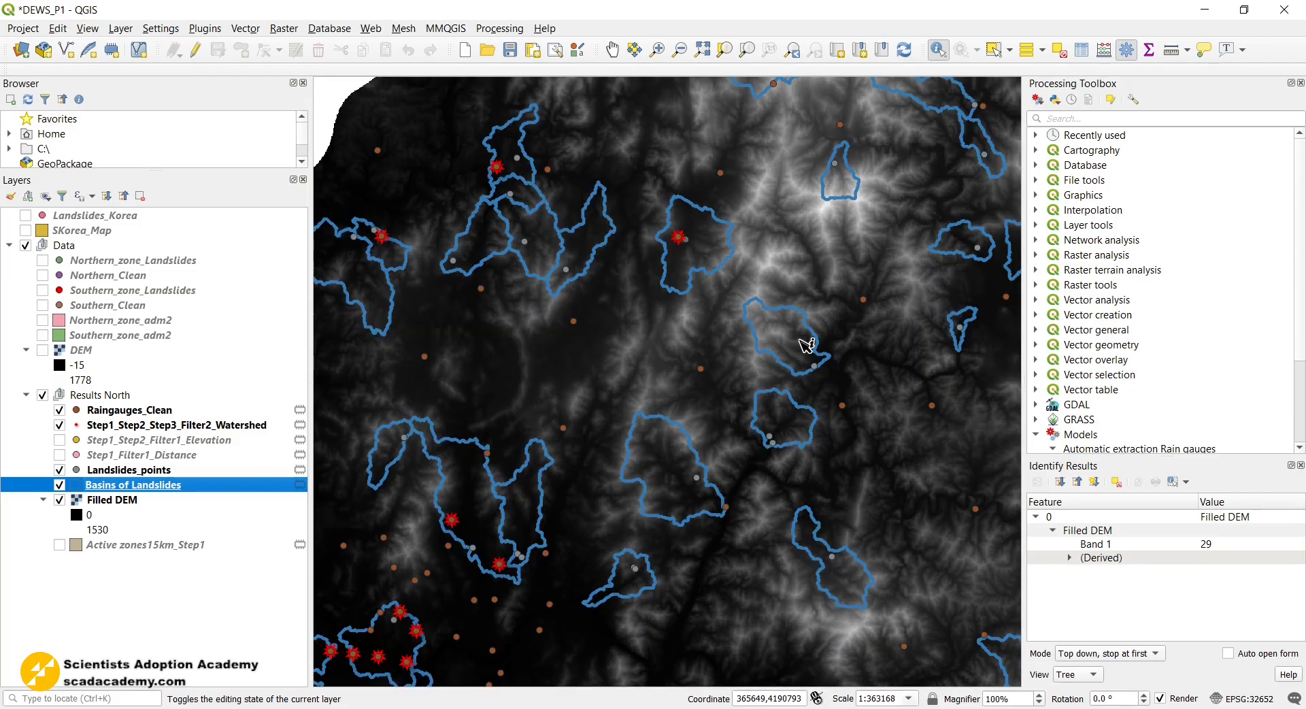
Open the 2. Watershed basin |Filter2 model for editing, review its workflow from the inputs to the outputs, and close it
{"action": "scroll", "coordinate": [1087, 384], "scroll_direction": "down", "scroll_amount": 2}
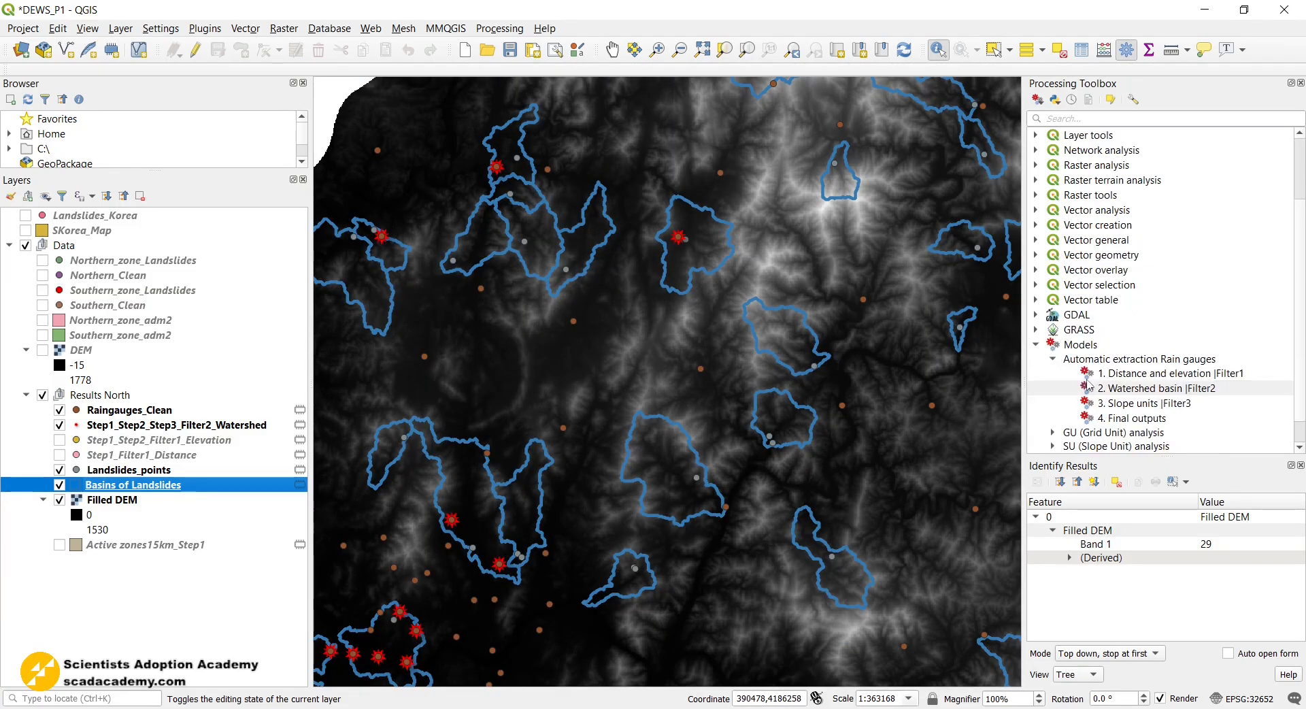
{"action": "scroll", "coordinate": [1087, 384], "scroll_direction": "down", "scroll_amount": 1}
{"action": "right_click", "coordinate": [1124, 365]}
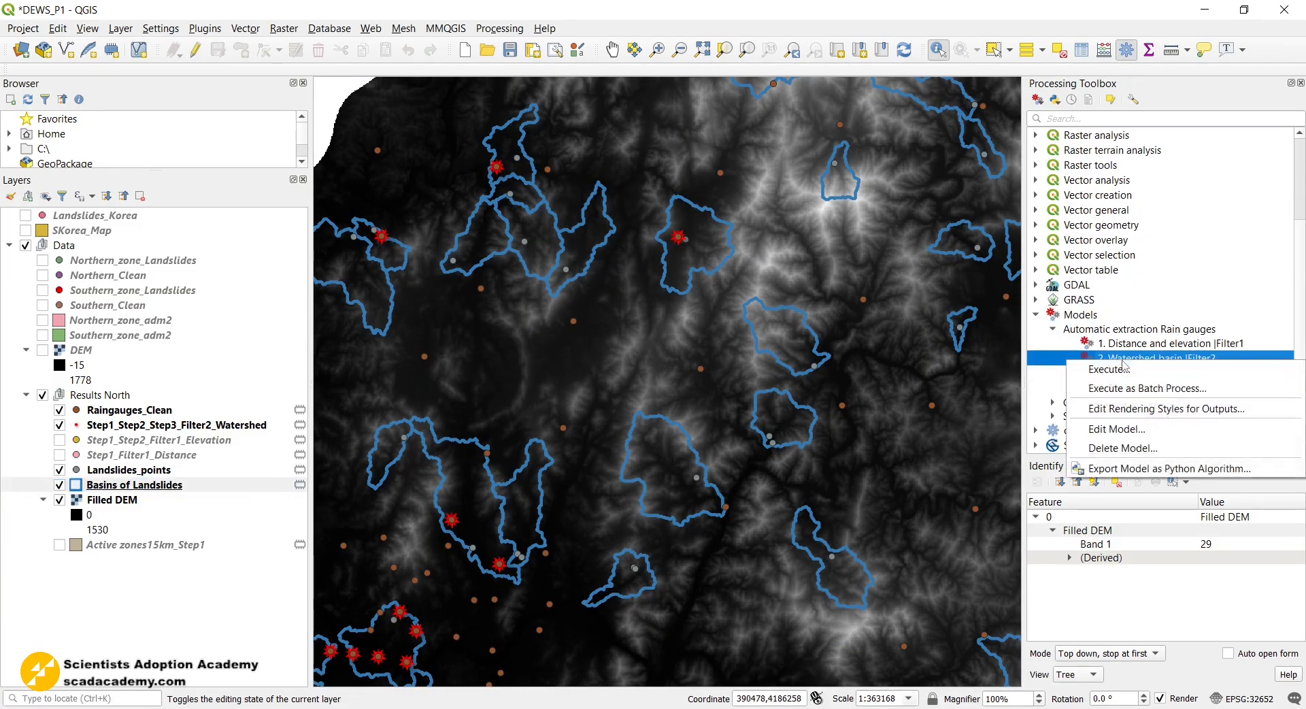
{"action": "left_click", "coordinate": [1116, 428]}
{"action": "scroll", "coordinate": [744, 266], "scroll_direction": "down", "scroll_amount": 5}
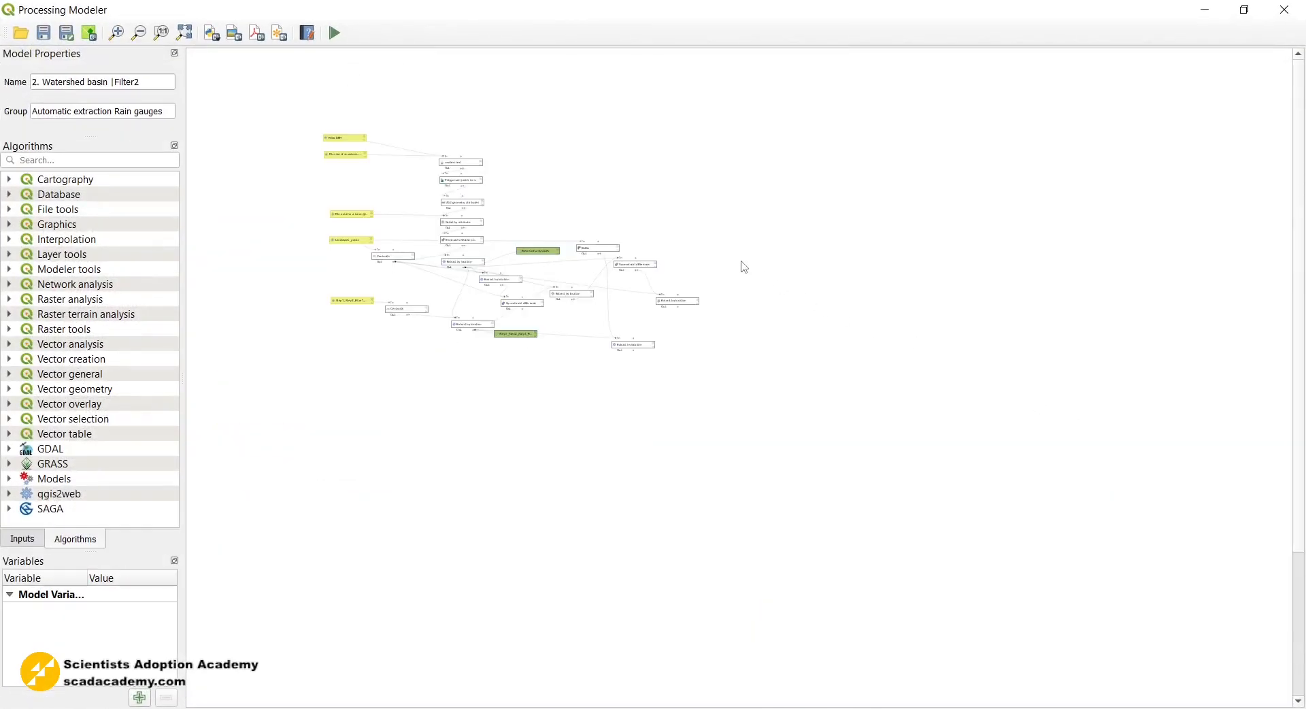
{"action": "scroll", "coordinate": [402, 175], "scroll_direction": "up", "scroll_amount": 5}
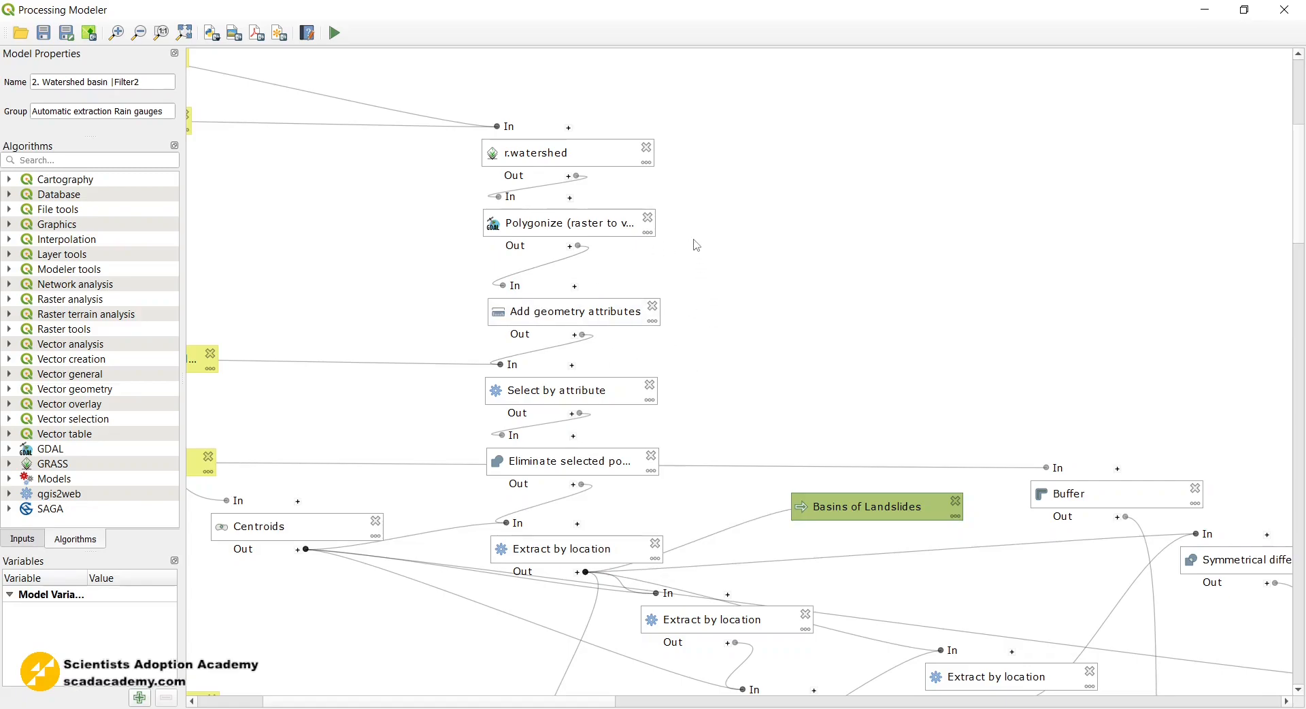
{"action": "scroll", "coordinate": [665, 237], "scroll_direction": "down", "scroll_amount": 3}
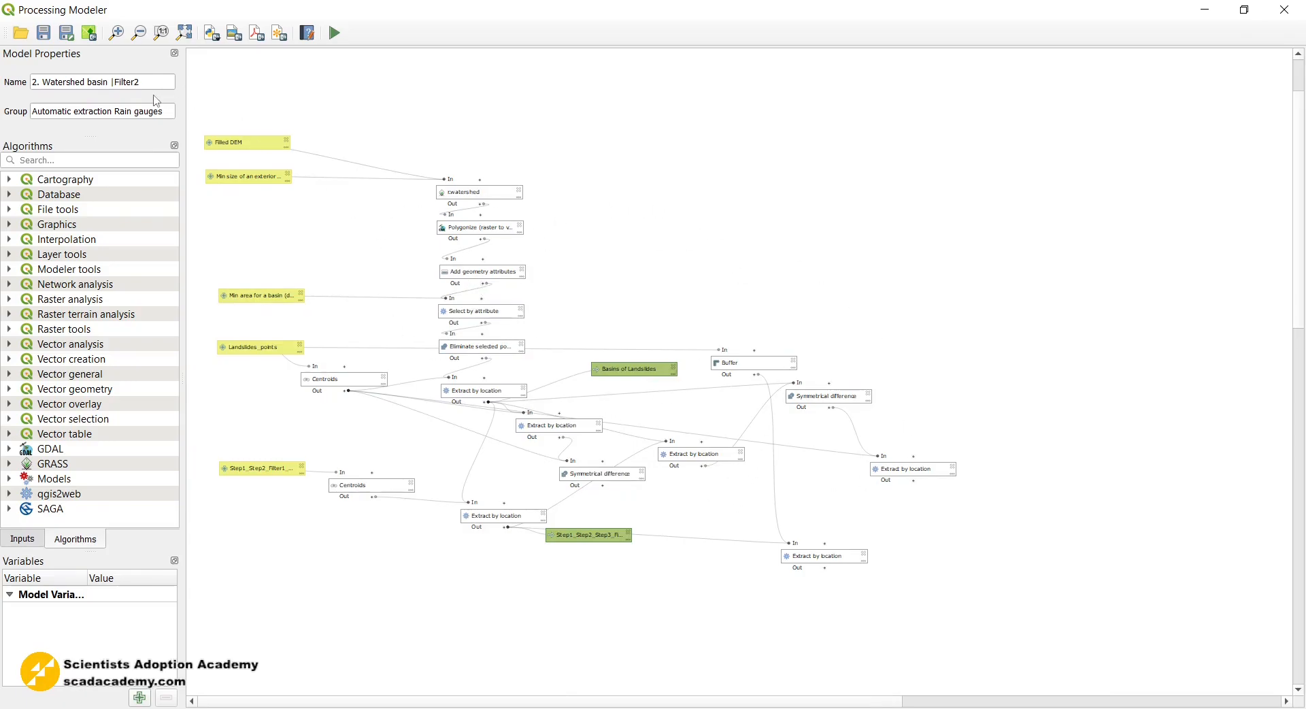
{"action": "left_click", "coordinate": [1284, 9]}
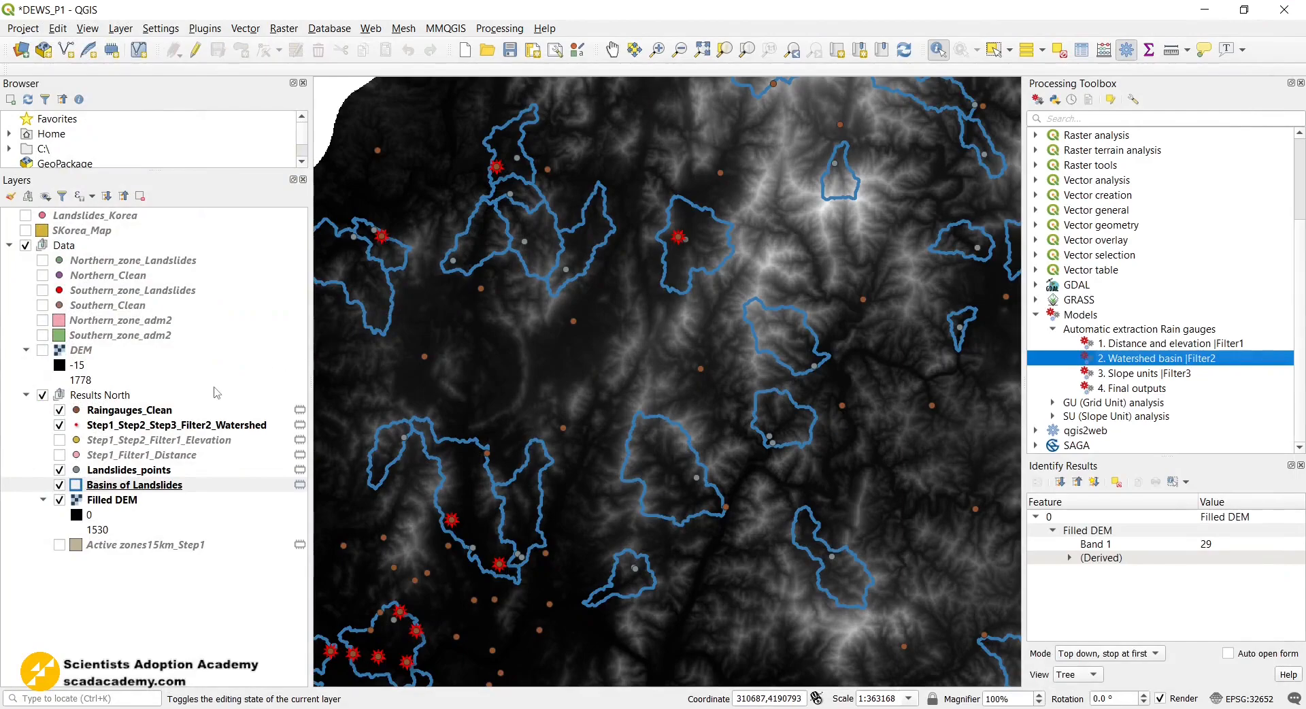
Show the Step1_Step2_Filter1_Elevation and Step1_Filter1_Distance layers with the watershed-filtered gauges, hiding Raingauges_Clean, Landslides_points, Basins of Landslides and Filled DEM
{"action": "left_click", "coordinate": [66, 441]}
{"action": "left_click", "coordinate": [60, 454]}
{"action": "left_click", "coordinate": [59, 440]}
{"action": "left_click", "coordinate": [60, 469]}
{"action": "left_click", "coordinate": [60, 484]}
{"action": "left_click", "coordinate": [60, 499]}
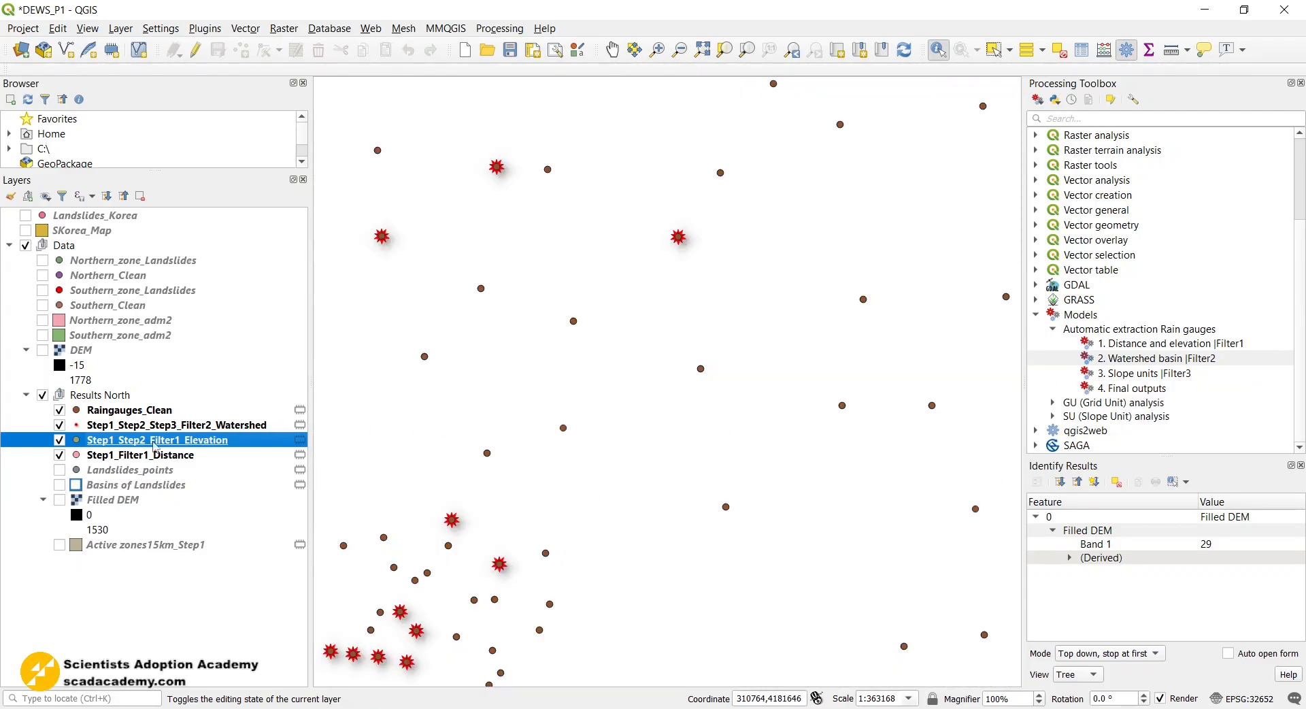
{"action": "left_click", "coordinate": [60, 410]}
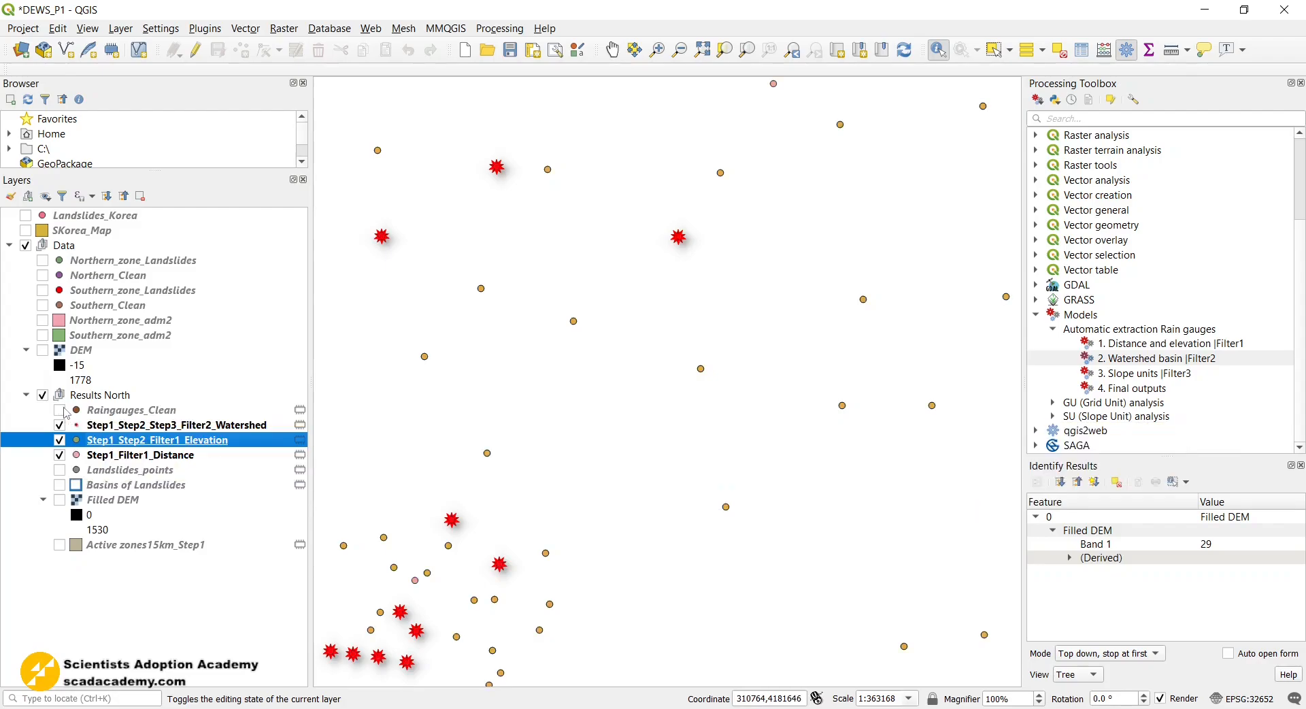
{"action": "scroll", "coordinate": [610, 303], "scroll_direction": "down", "scroll_amount": 1}
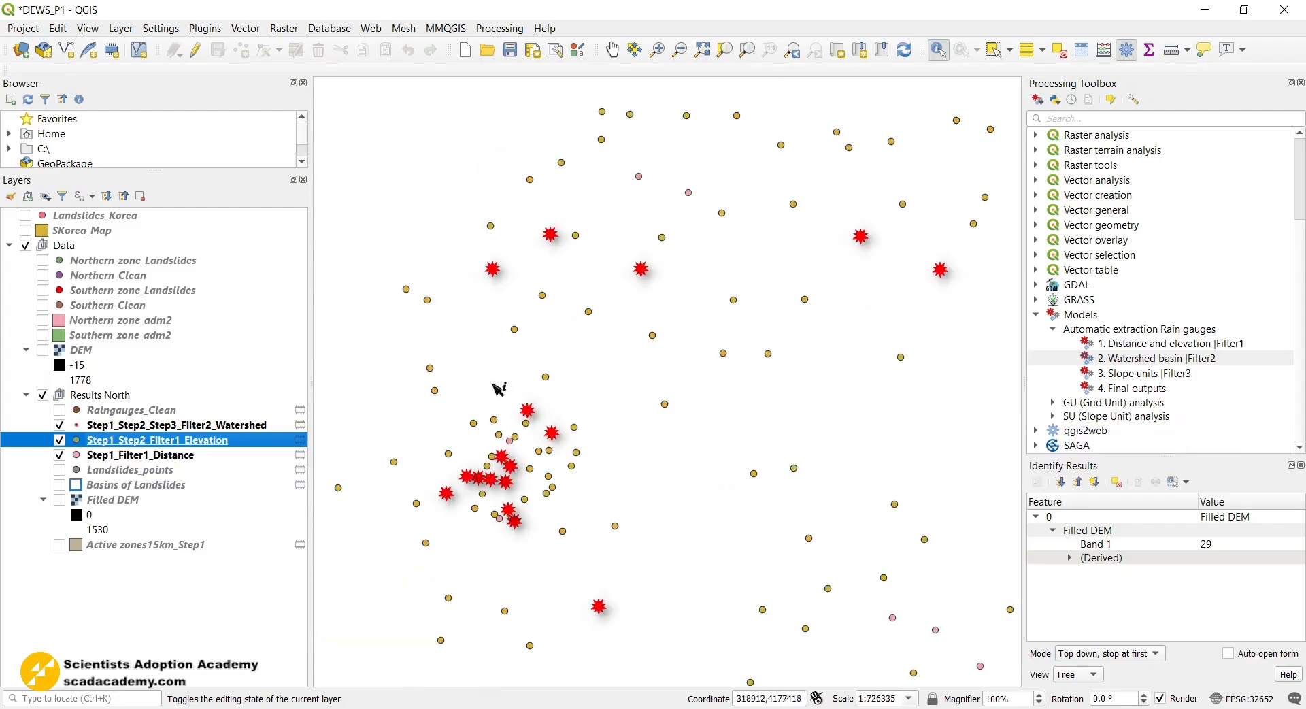